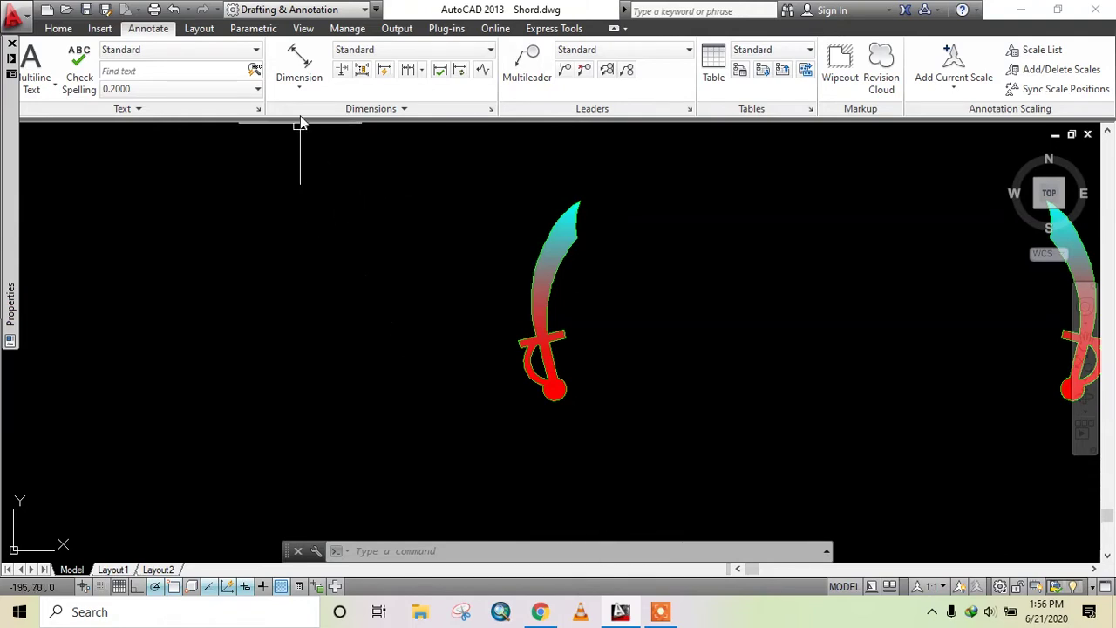
# Expand the Dimension dropdown on the Annotate tab to list the dimension types
pyautogui.click(299, 84)
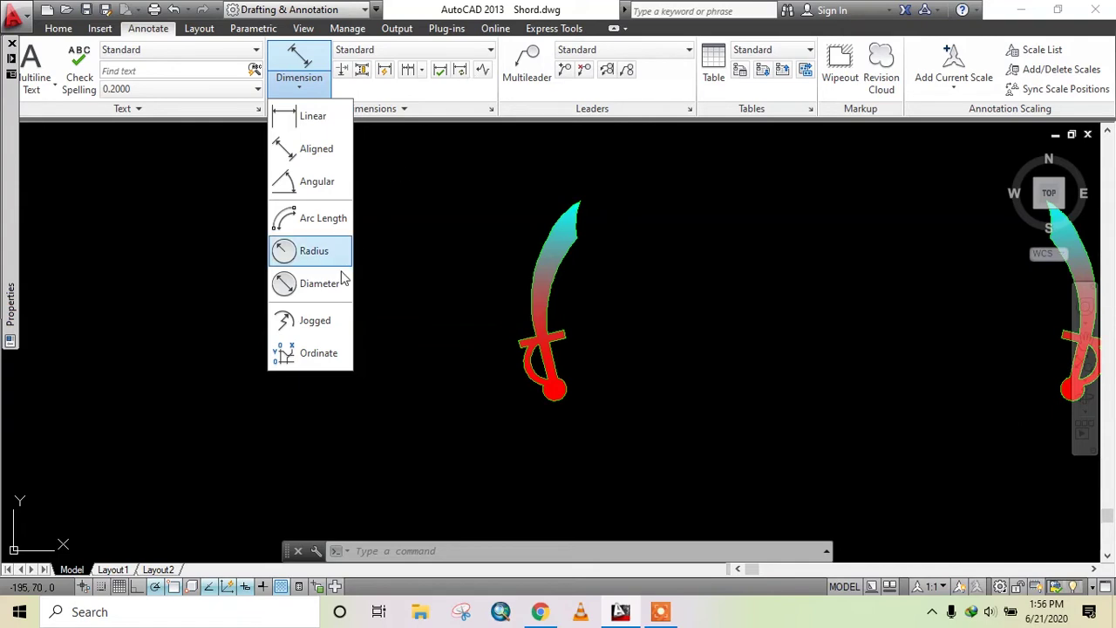
# Add a jogged R32 radius dimension to the curved blade arc with an overridden centre
pyautogui.click(318, 330)
pyautogui.scroll(2, 556, 283)
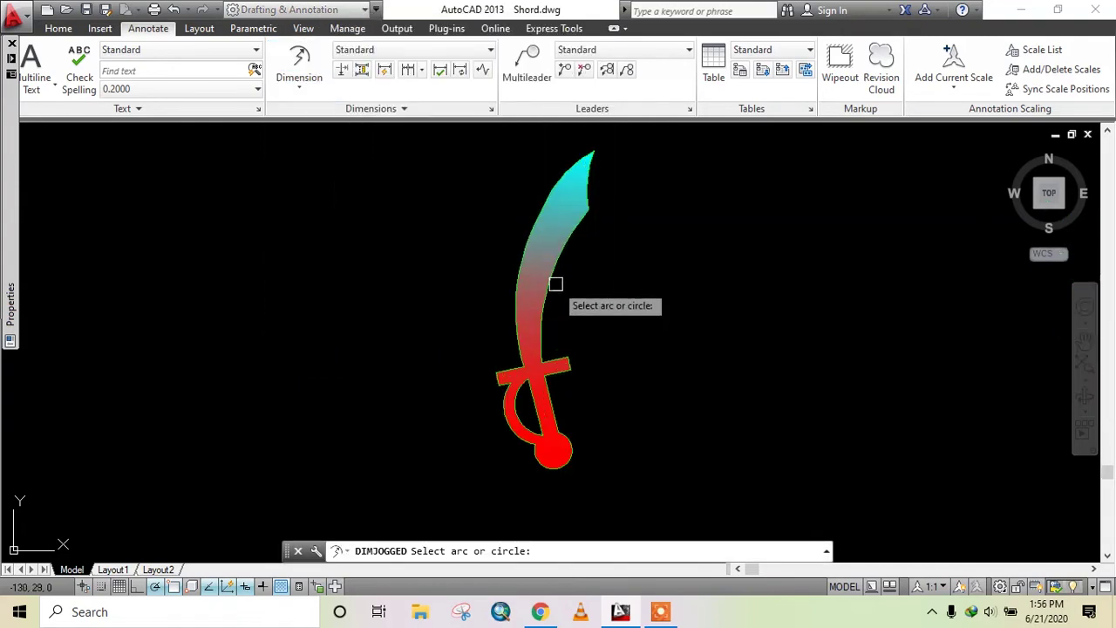
pyautogui.moveTo(622, 309); pyautogui.dragTo(458, 272, button='middle')
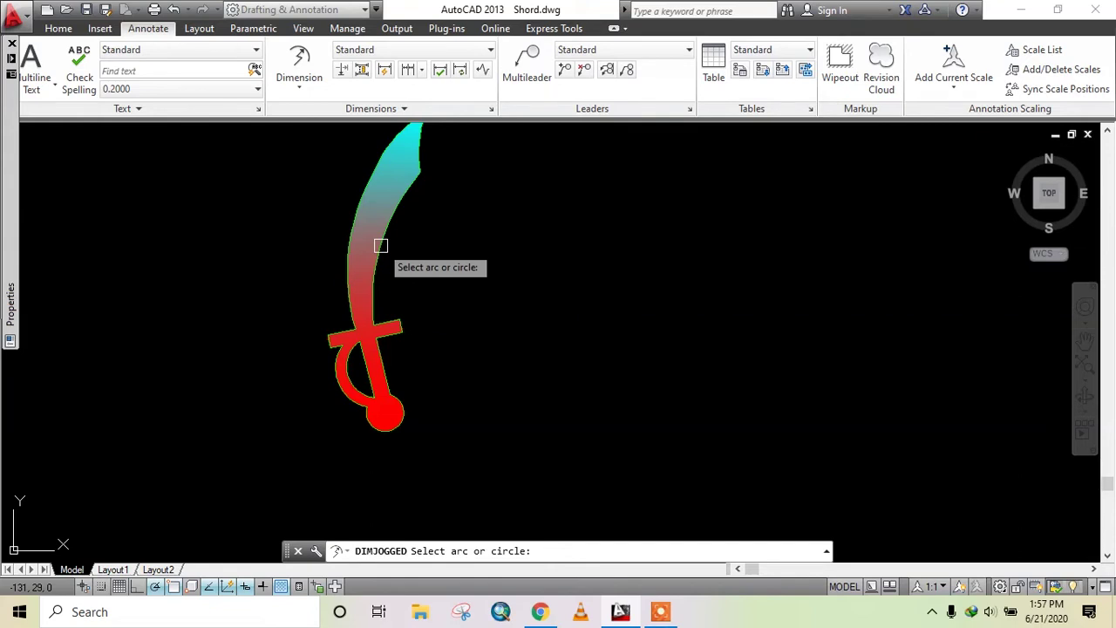
pyautogui.click(381, 246)
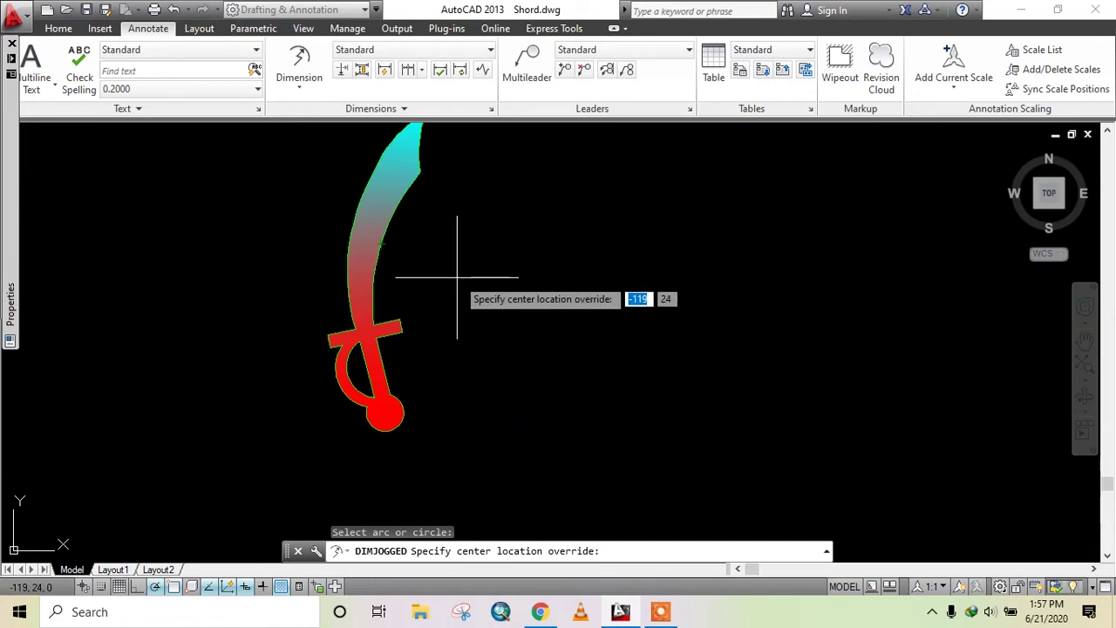
pyautogui.click(478, 241)
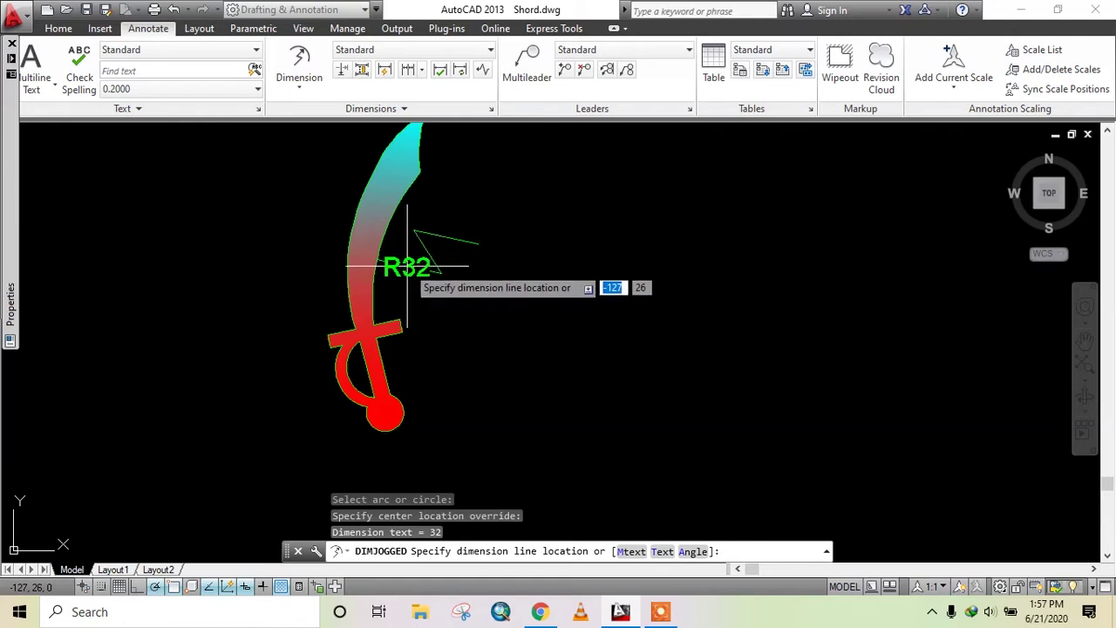
pyautogui.click(409, 266)
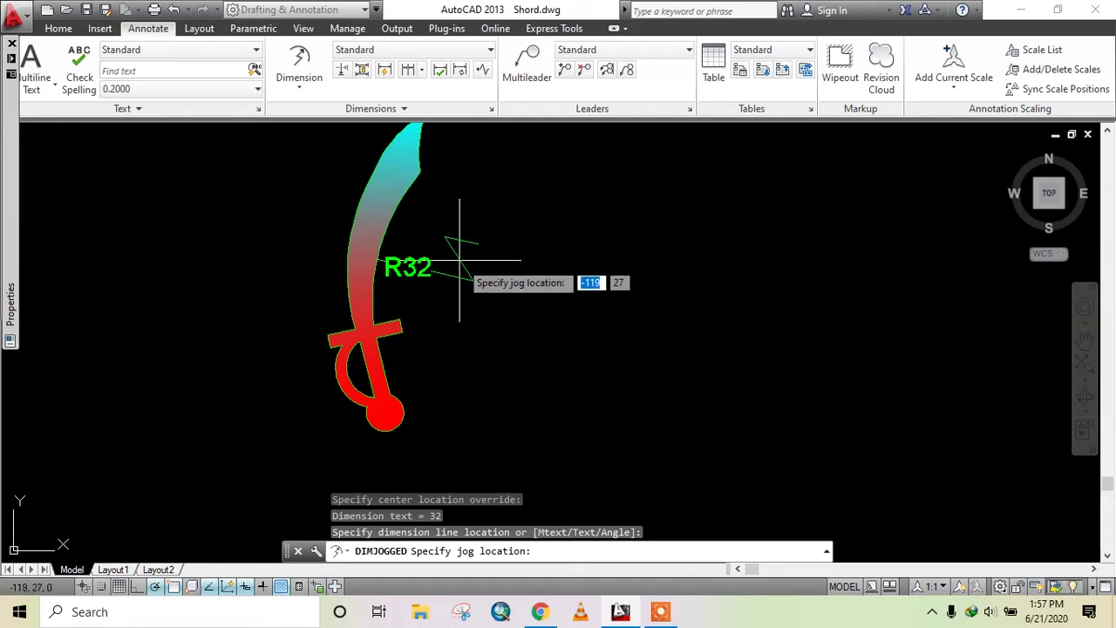
pyautogui.click(463, 262)
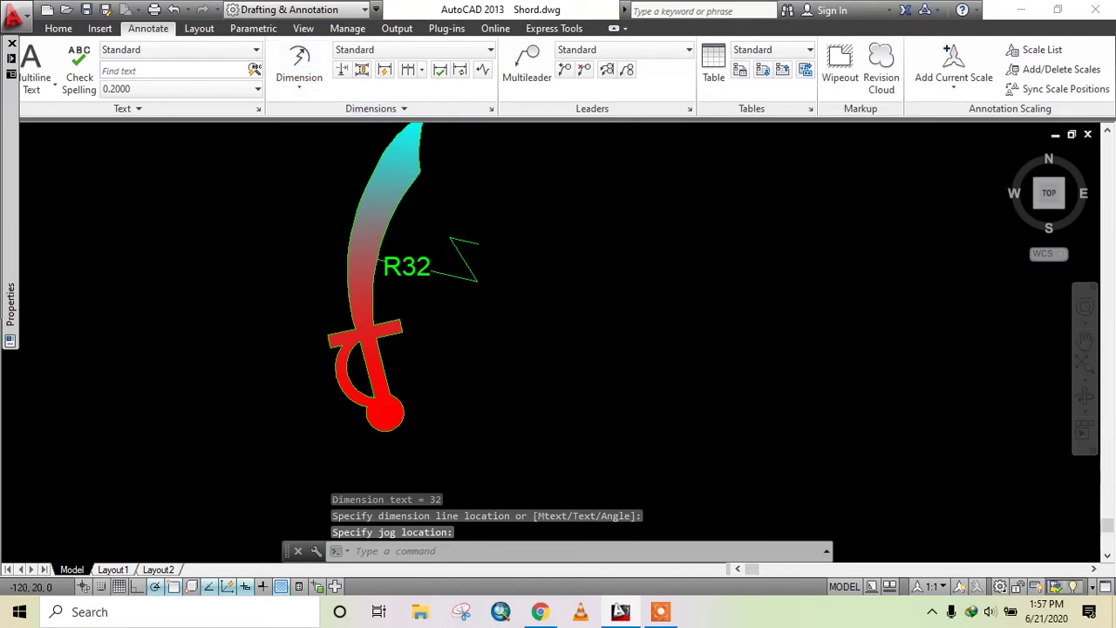
# Pan out to show both swords and reopen the dimension types list
pyautogui.scroll(-1, 446, 307)
pyautogui.moveTo(443, 306); pyautogui.dragTo(95, 306, button='middle')
pyautogui.click(299, 88)
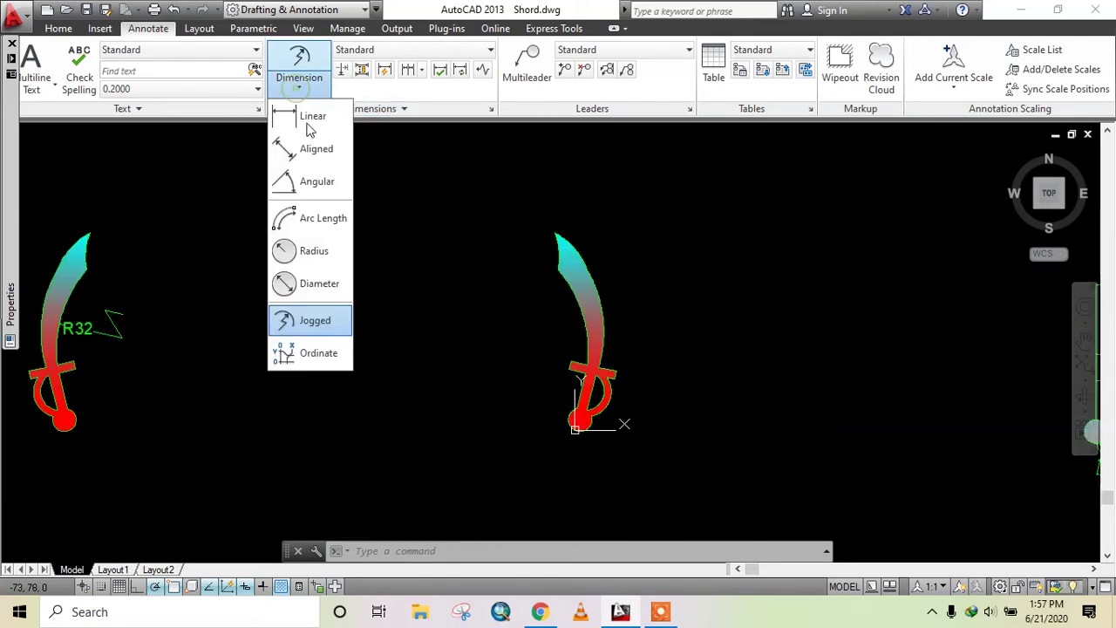
# Add two 0 ordinate dimensions at the pommel point, one below and one to the left
pyautogui.click(305, 354)
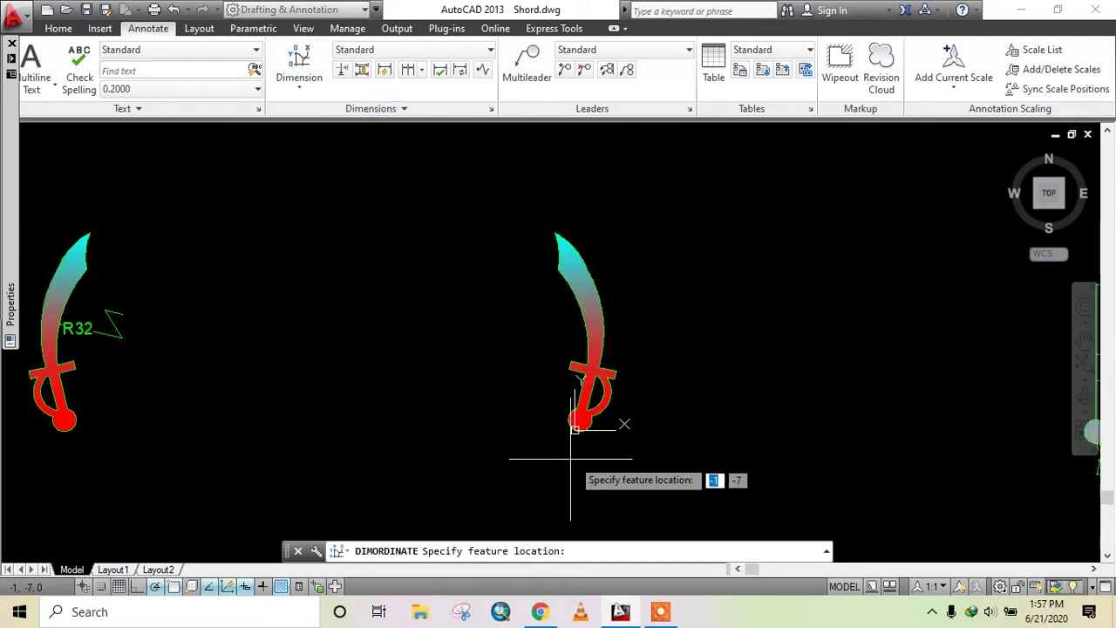
pyautogui.scroll(4, 572, 449)
pyautogui.scroll(3, 568, 410)
pyautogui.click(563, 392)
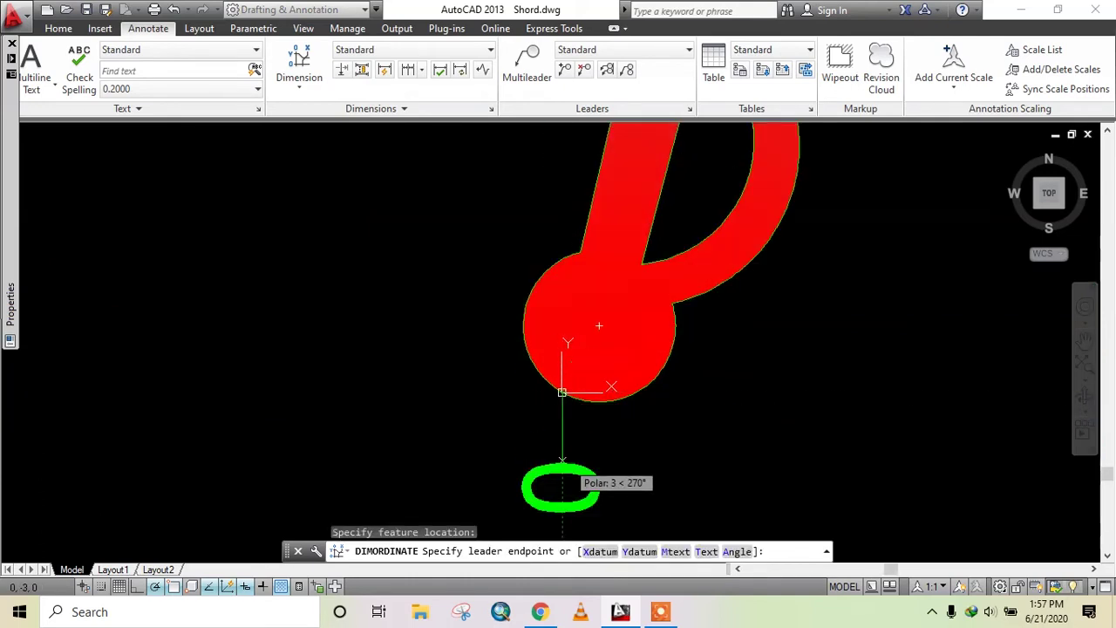
pyautogui.click(569, 452)
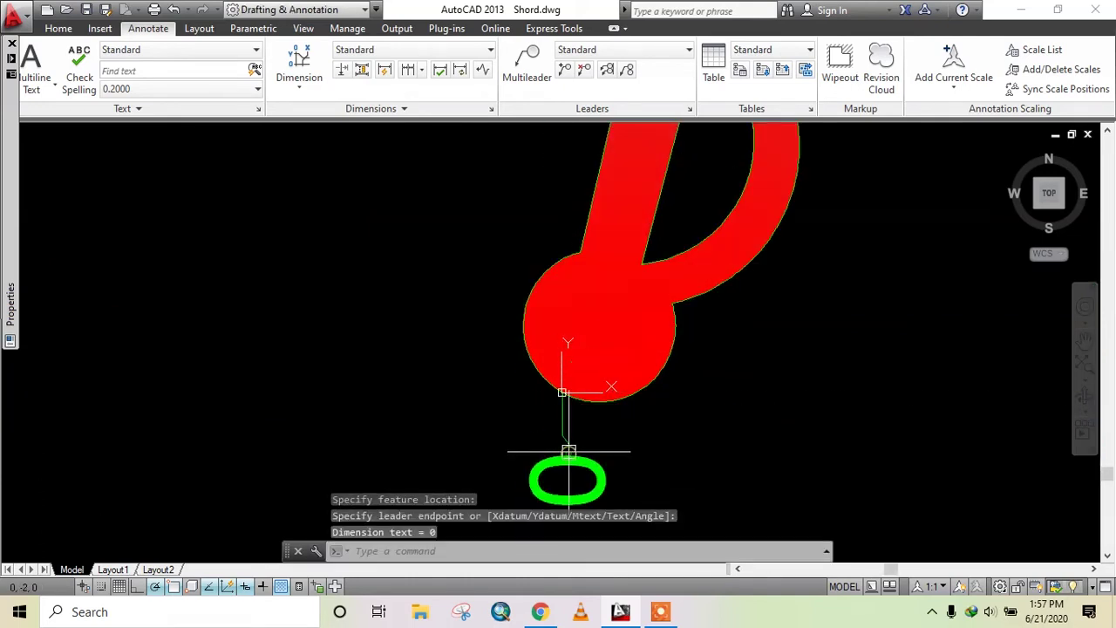
pyautogui.click(301, 87)
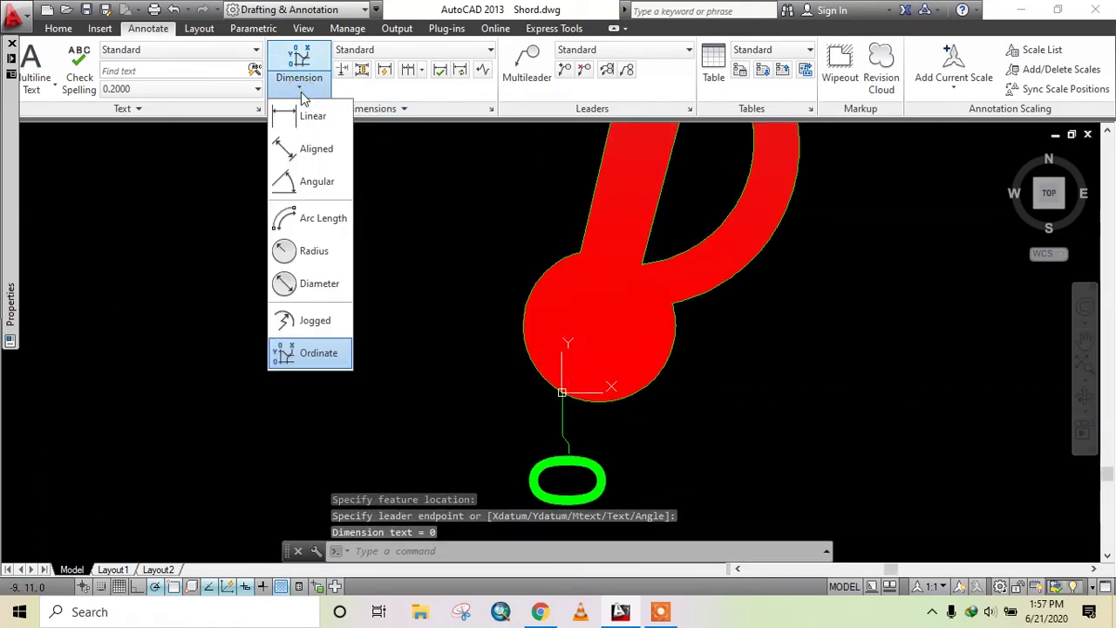
pyautogui.click(331, 356)
pyautogui.click(563, 392)
pyautogui.click(513, 394)
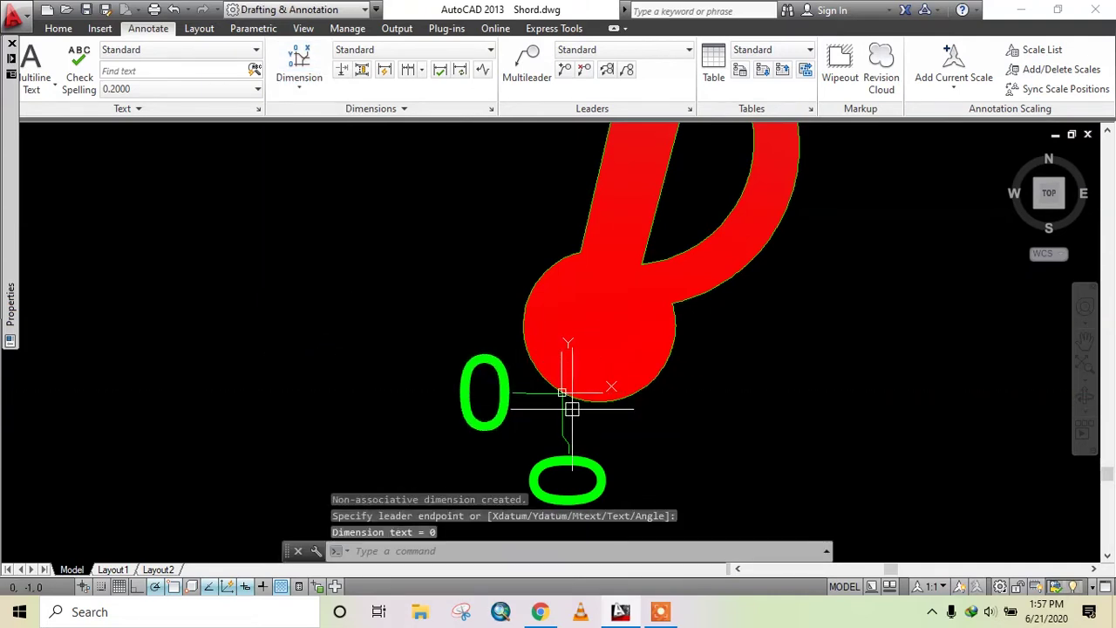
# Add ordinate dimensions 10 and 13 at the crossguard corner, below and left of it
pyautogui.scroll(-2, 572, 408)
pyautogui.moveTo(692, 436); pyautogui.dragTo(503, 436, button='middle')
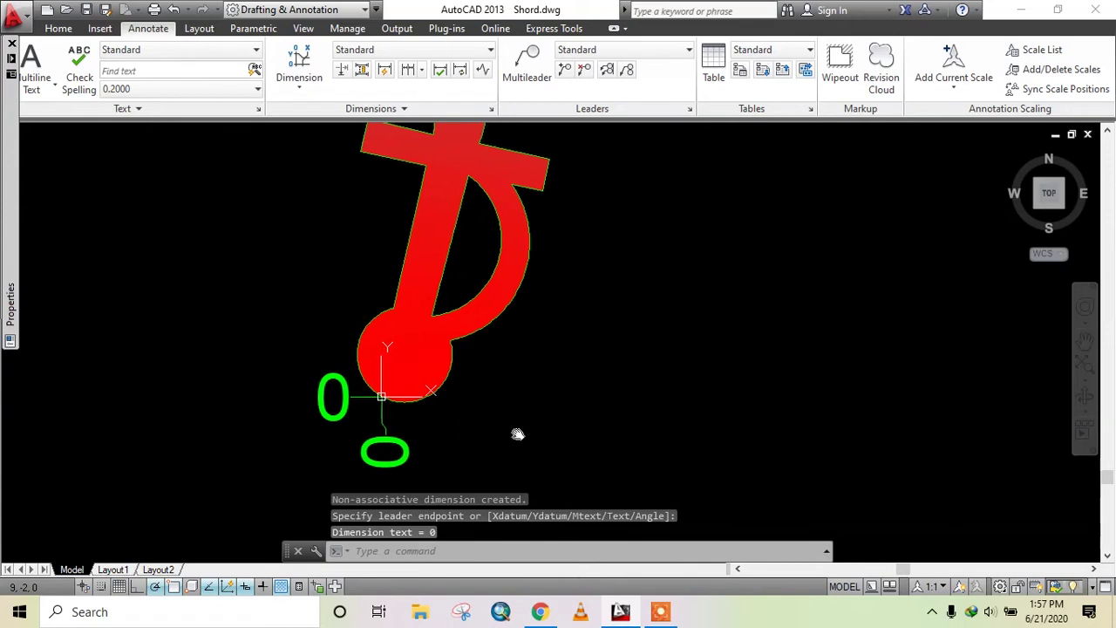
pyautogui.click(304, 54)
pyautogui.scroll(-2, 471, 388)
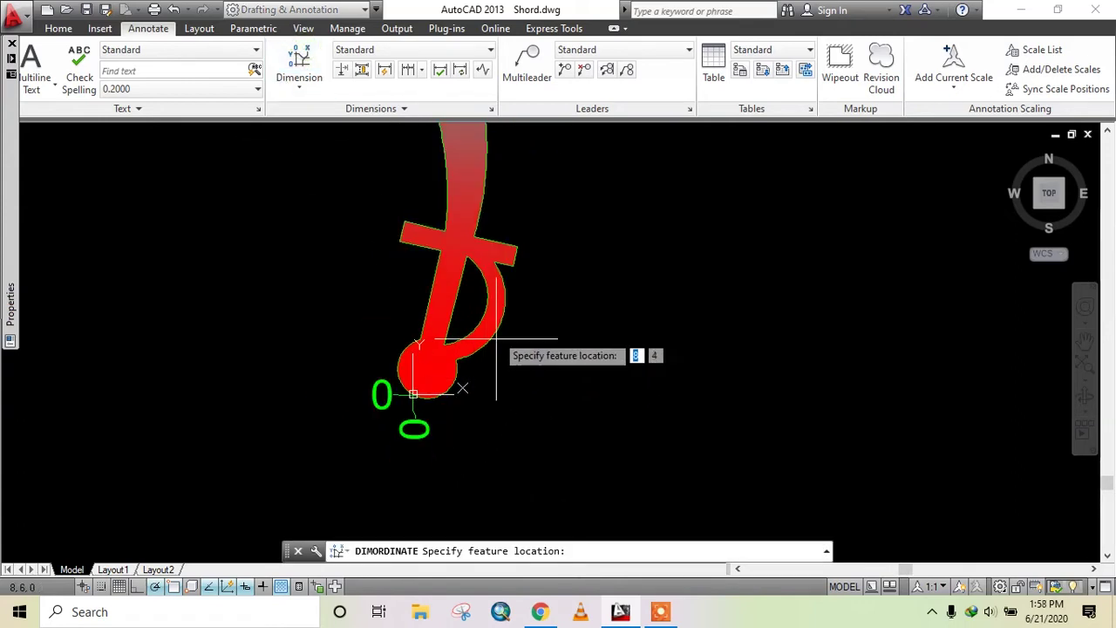
pyautogui.click(513, 263)
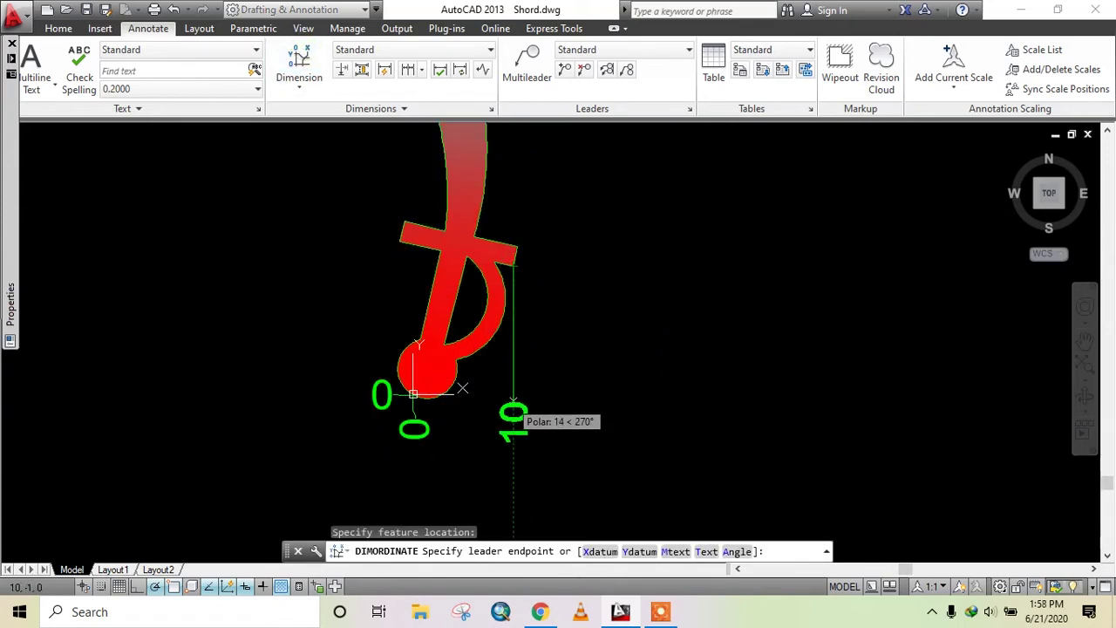
pyautogui.click(512, 404)
pyautogui.click(362, 71)
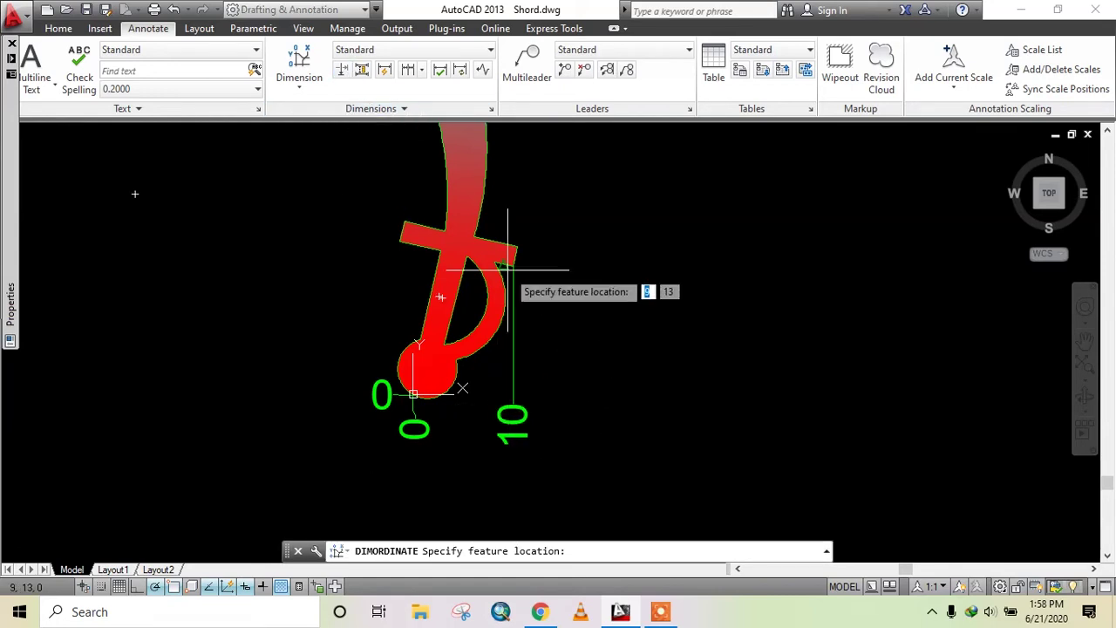
pyautogui.click(513, 263)
pyautogui.click(335, 264)
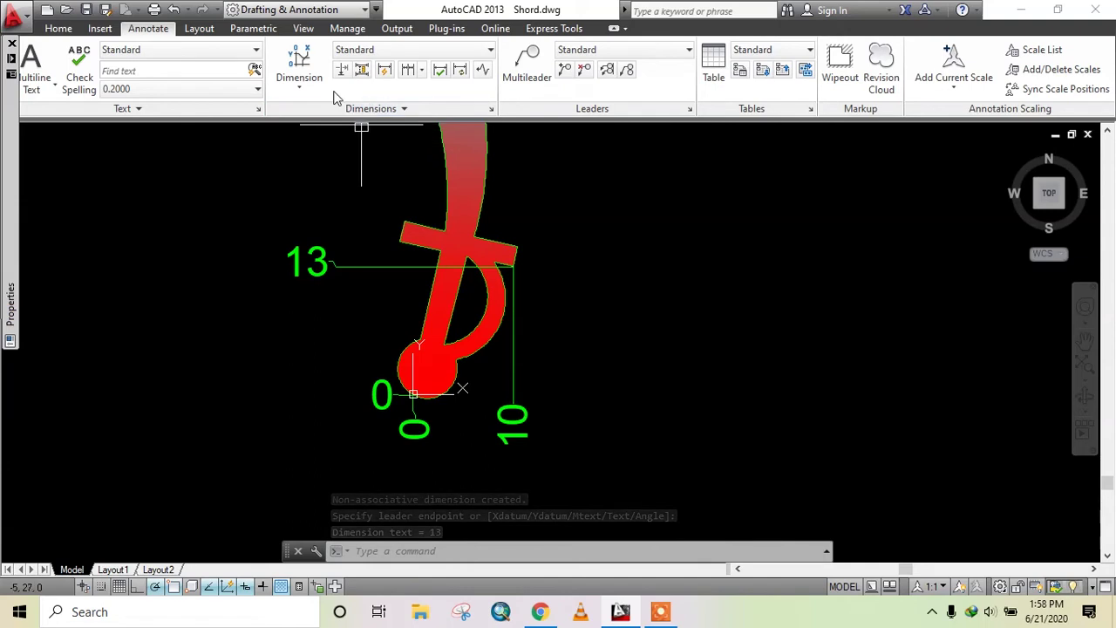
pyautogui.click(301, 89)
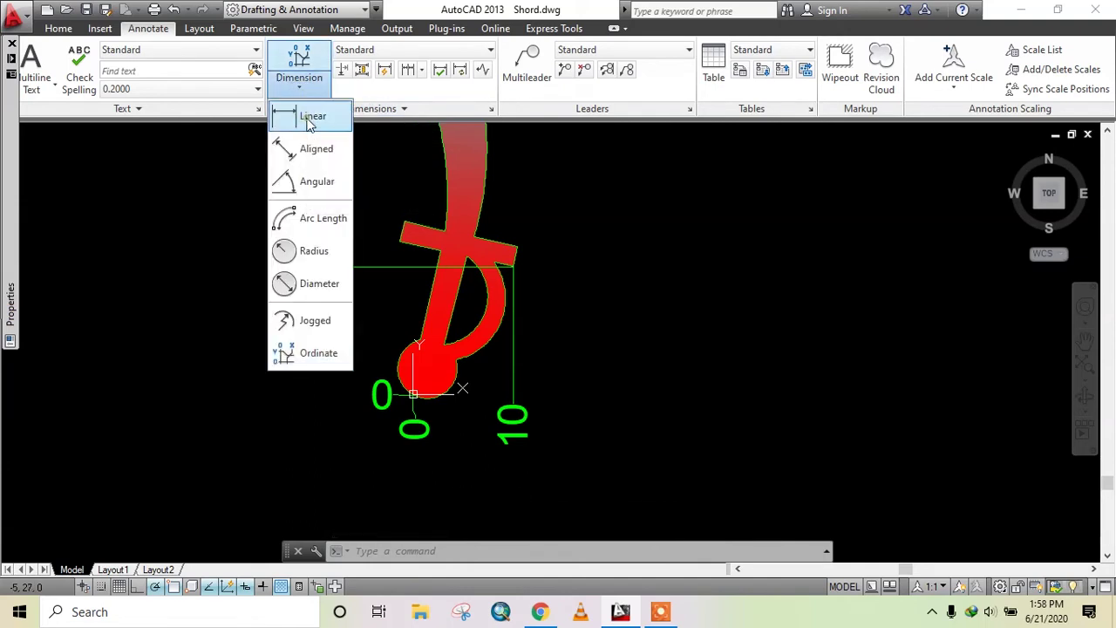
# Add a horizontal 10 linear dimension from the pommel point to the crossguard corner
pyautogui.click(307, 116)
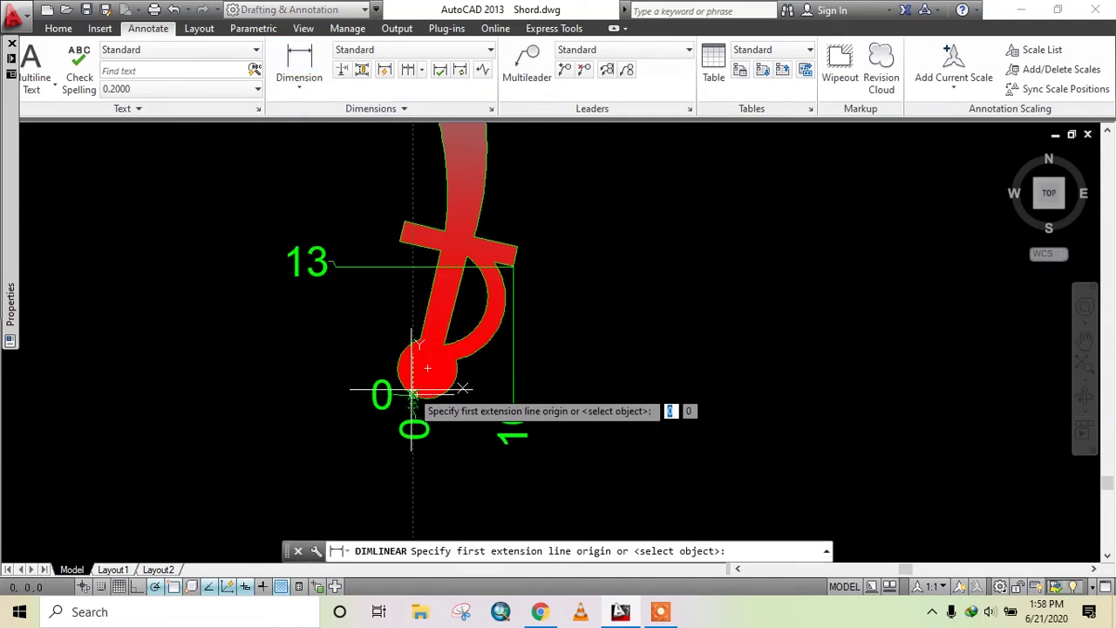
pyautogui.click(413, 394)
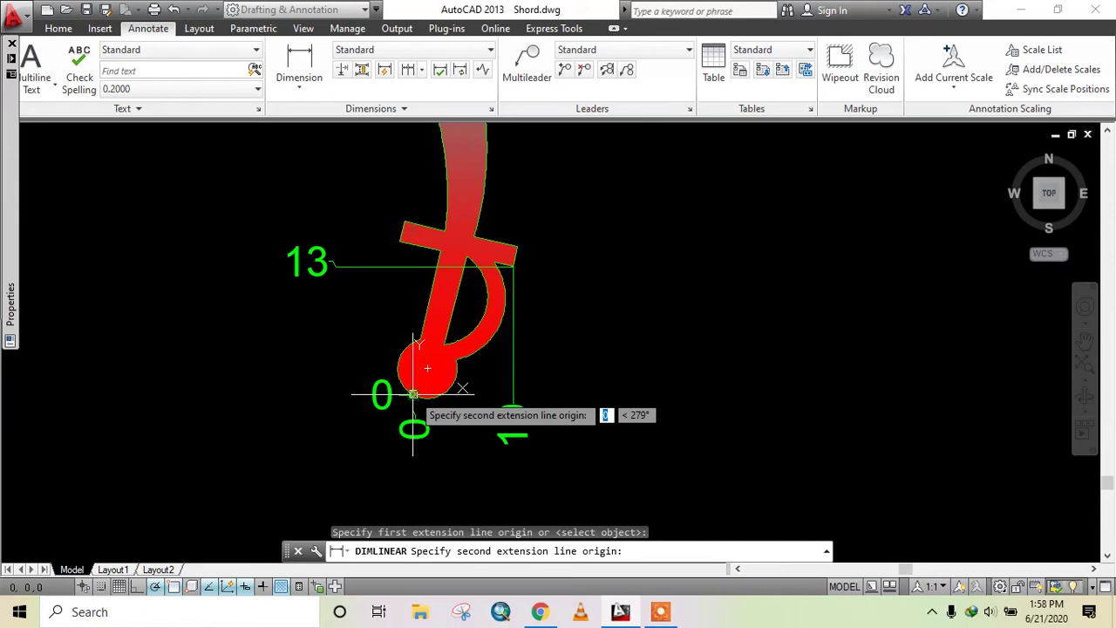
pyautogui.click(513, 266)
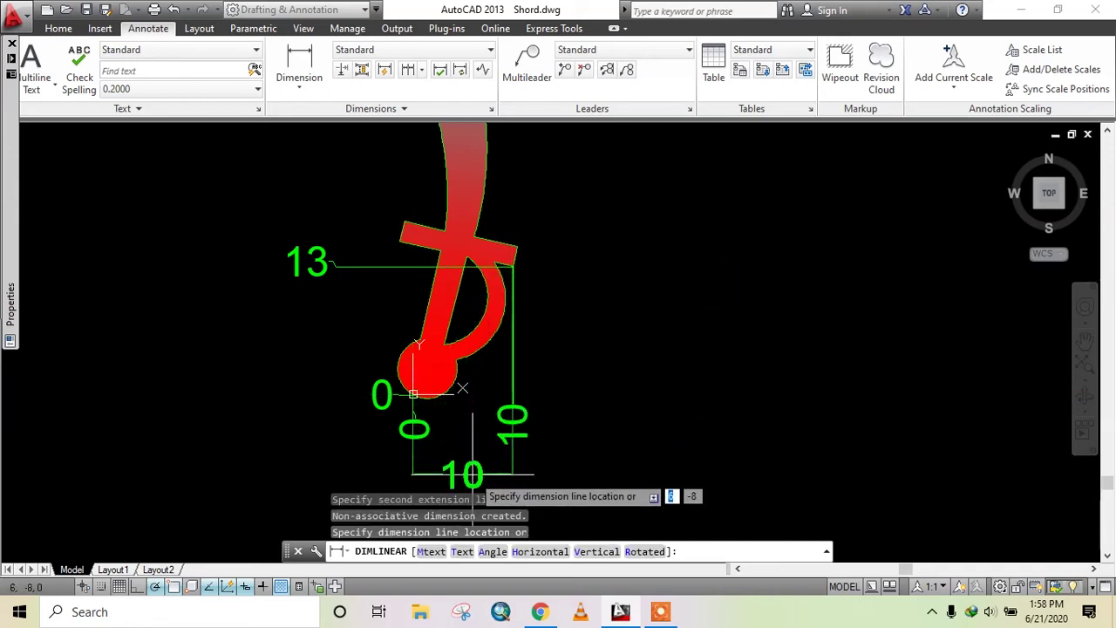
pyautogui.click(534, 479)
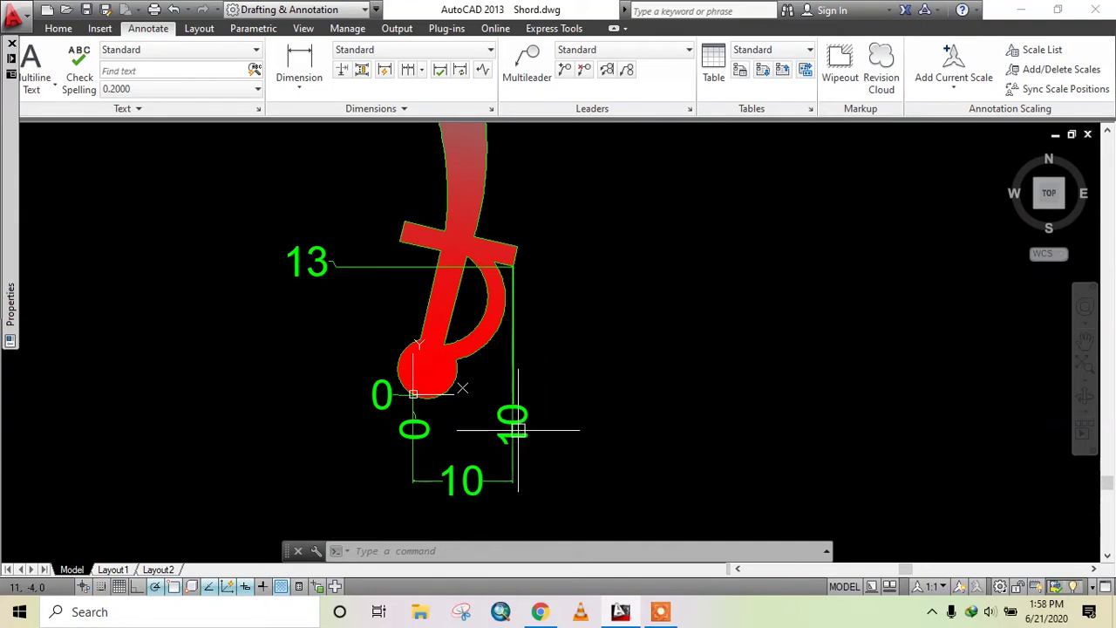
# Add a 50 ordinate dimension at the blade tip, placed to its left
pyautogui.scroll(-2, 560, 395)
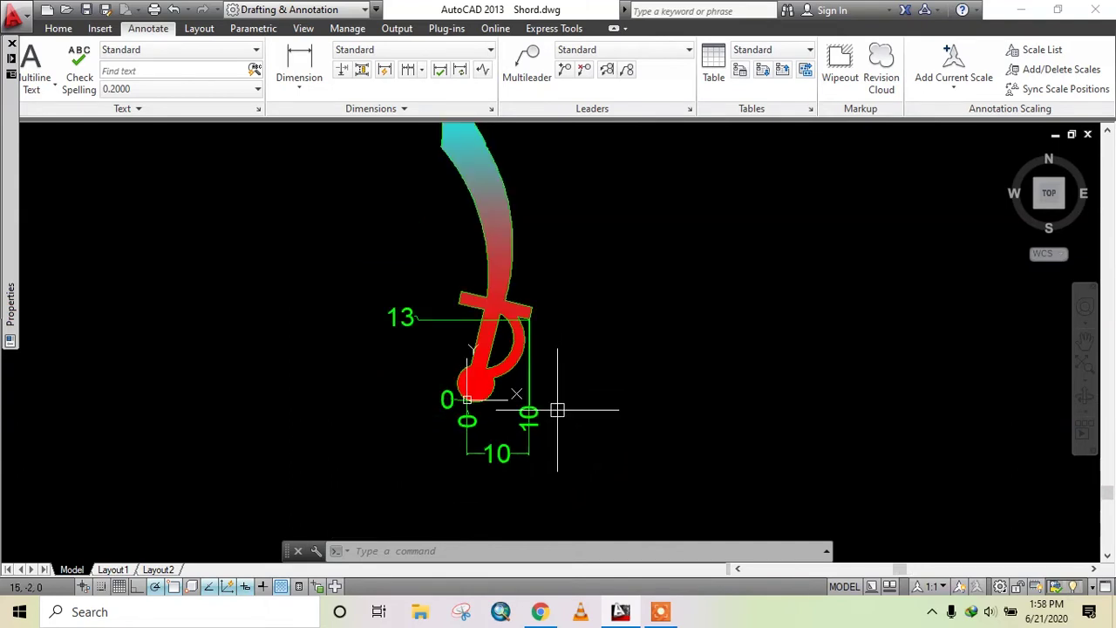
pyautogui.scroll(2, 625, 416)
pyautogui.scroll(-2, 517, 367)
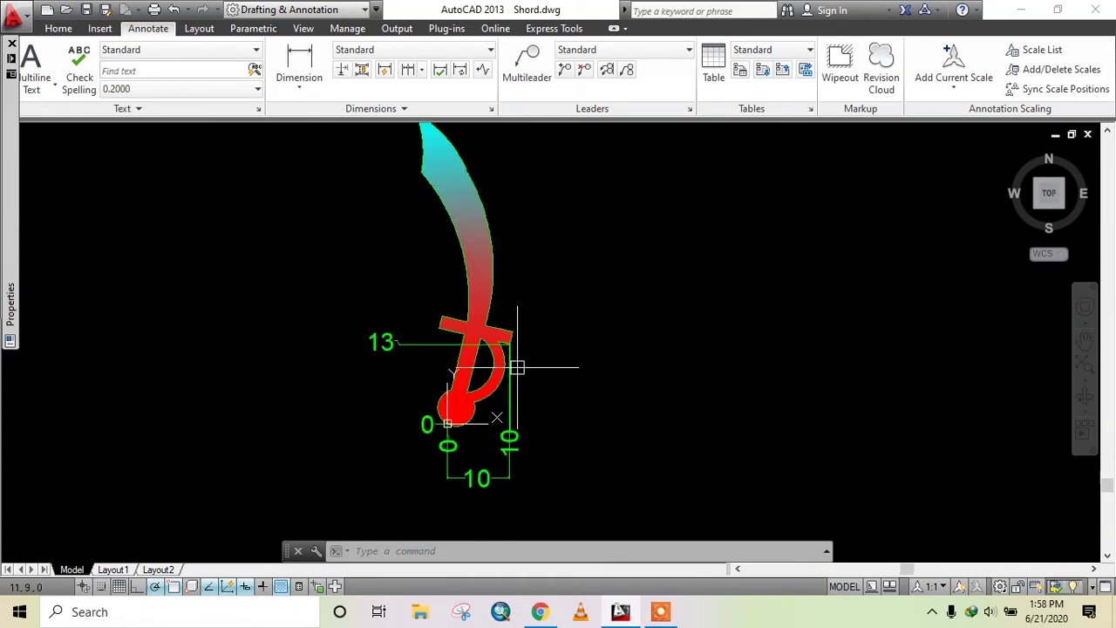
pyautogui.moveTo(466, 237); pyautogui.dragTo(424, 276, button='middle')
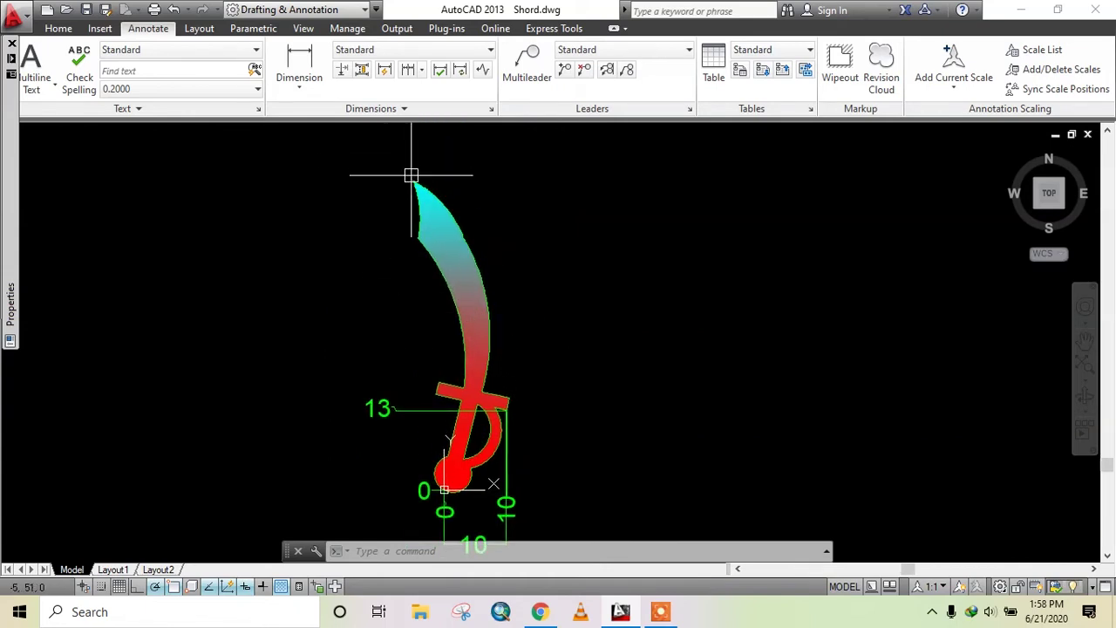
pyautogui.click(302, 88)
pyautogui.click(314, 353)
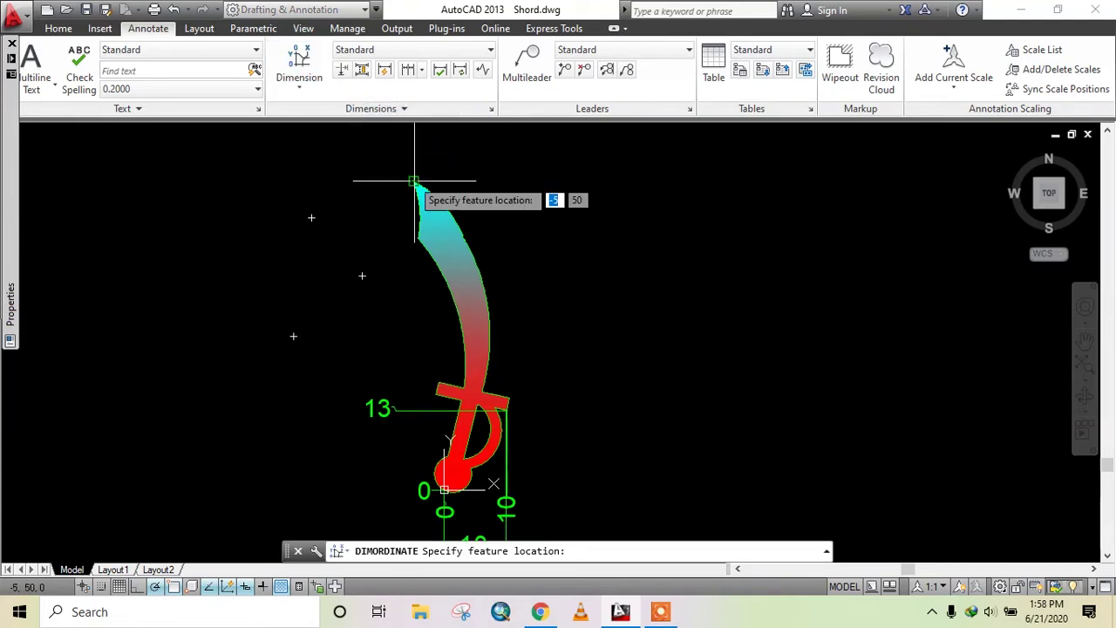
pyautogui.click(414, 181)
pyautogui.click(296, 171)
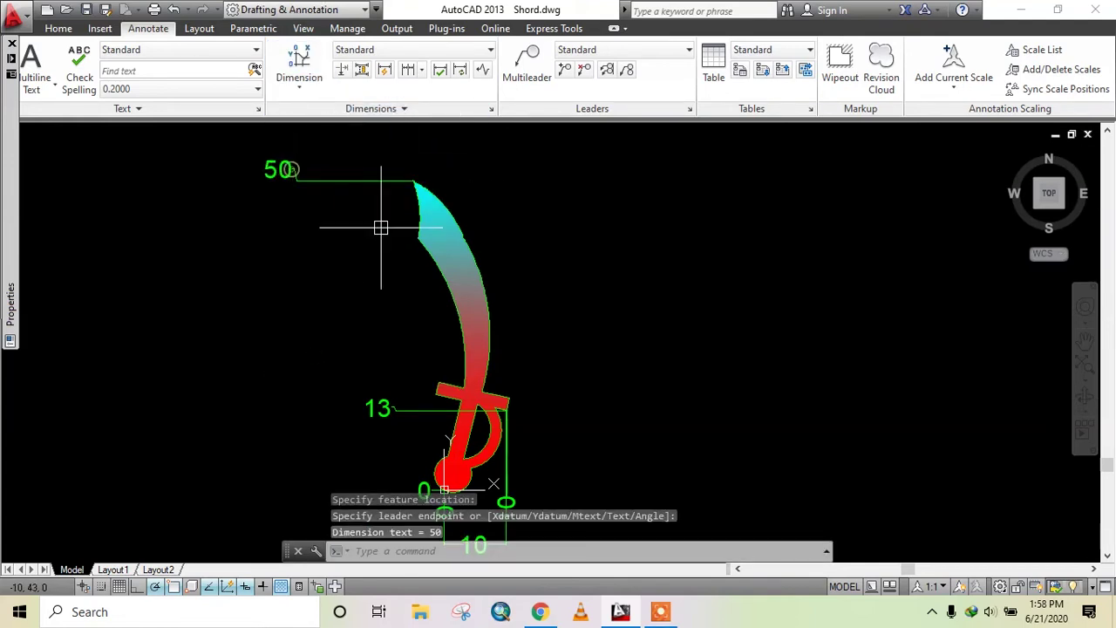
pyautogui.scroll(-1, 592, 298)
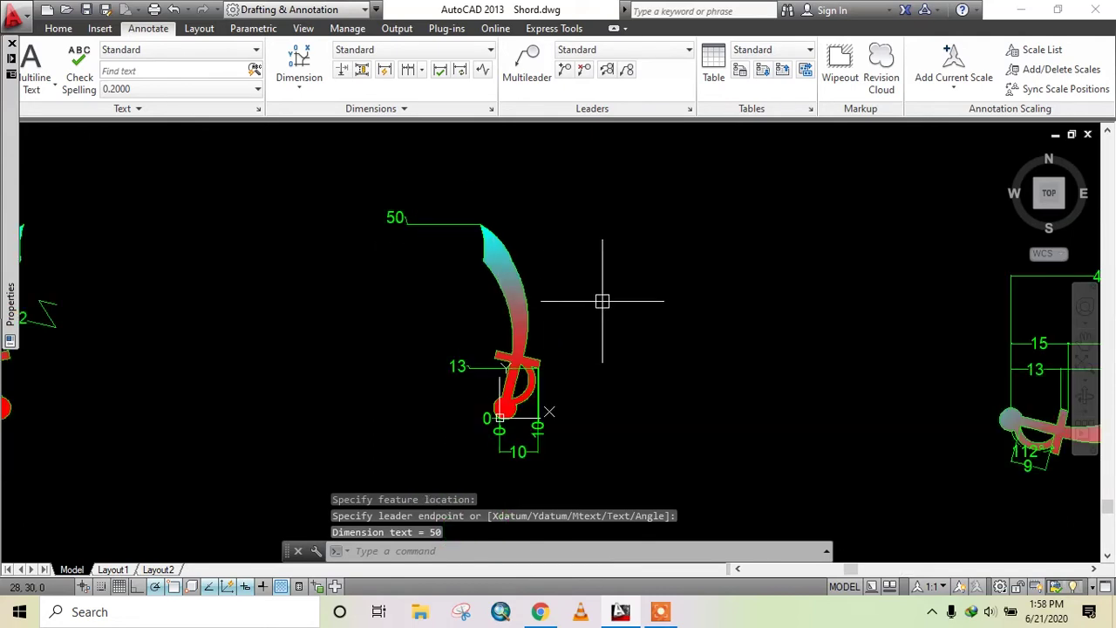
pyautogui.moveTo(615, 310); pyautogui.dragTo(494, 311, button='middle')
pyautogui.moveTo(605, 309); pyautogui.dragTo(194, 304, button='middle')
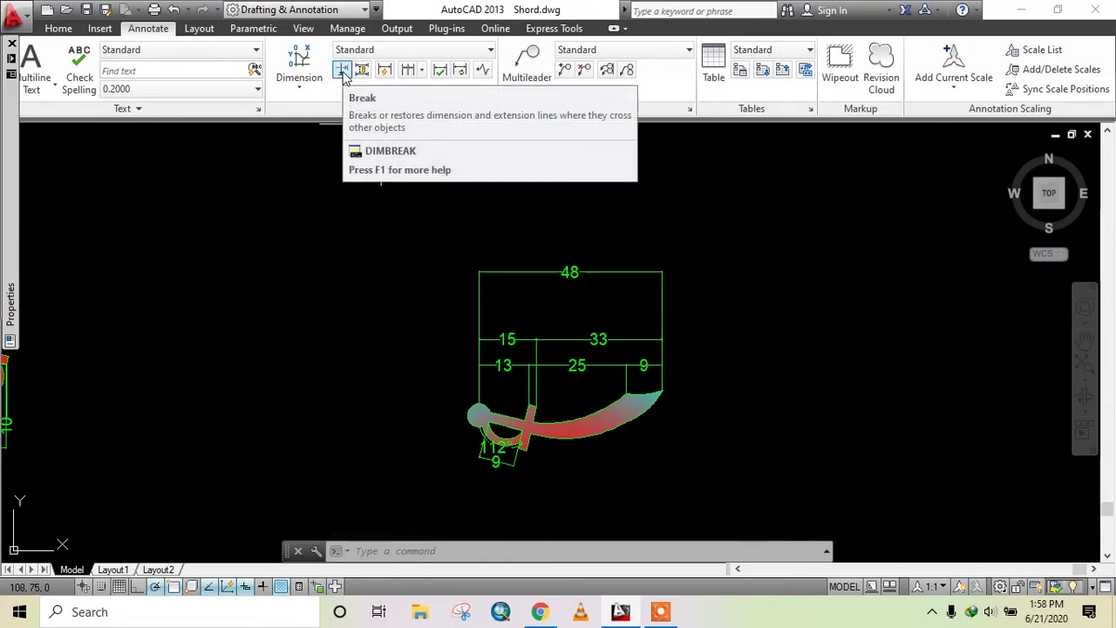
pyautogui.moveTo(341, 70)
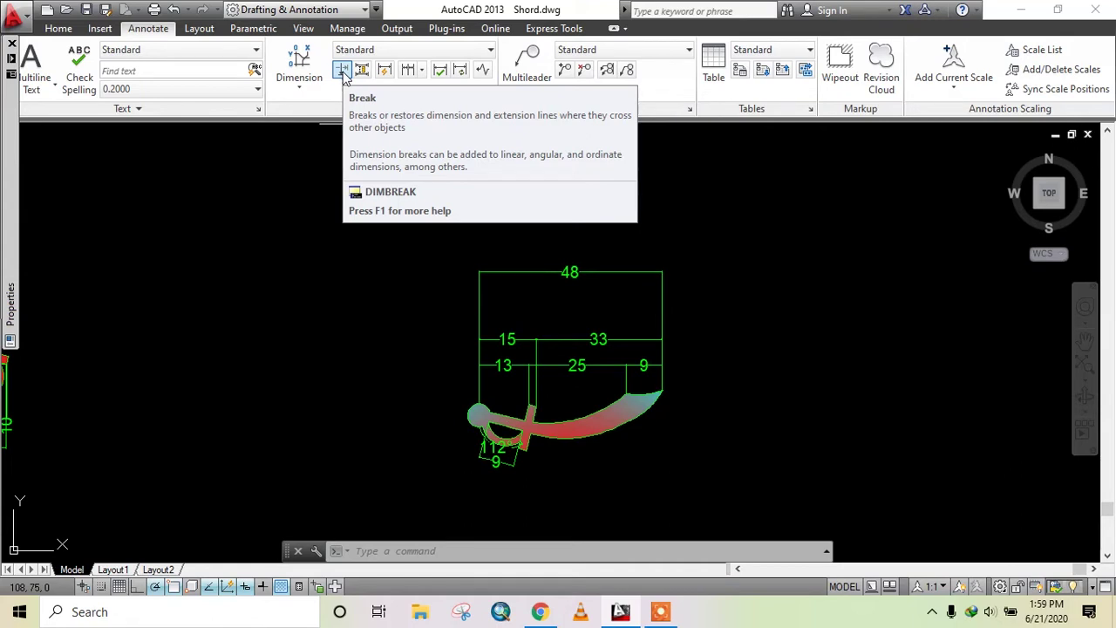
# Break the 112° angular dimension automatically with DIMBREAK where it crosses the hilt
pyautogui.click(344, 76)
pyautogui.scroll(5, 499, 461)
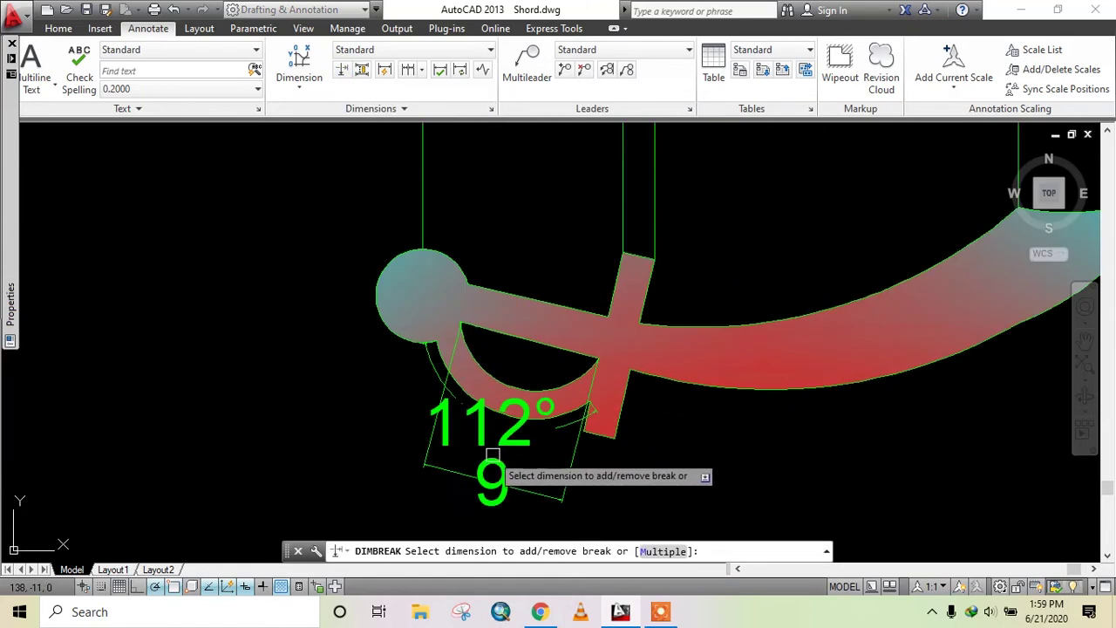
pyautogui.scroll(2, 440, 427)
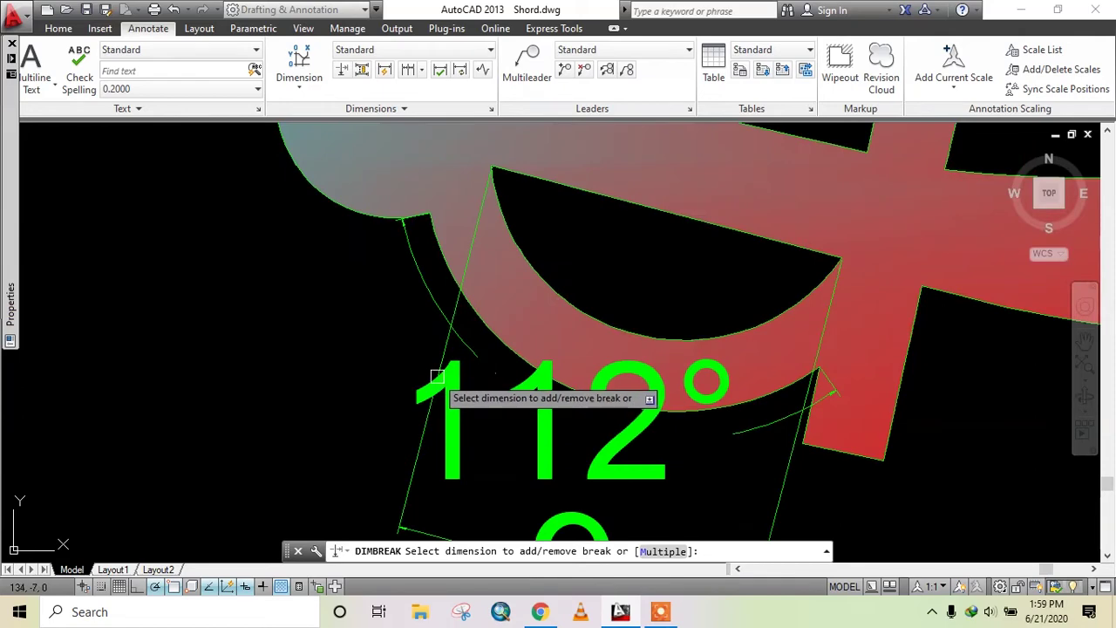
pyautogui.scroll(2, 434, 401)
pyautogui.moveTo(439, 419); pyautogui.dragTo(430, 337, button='middle')
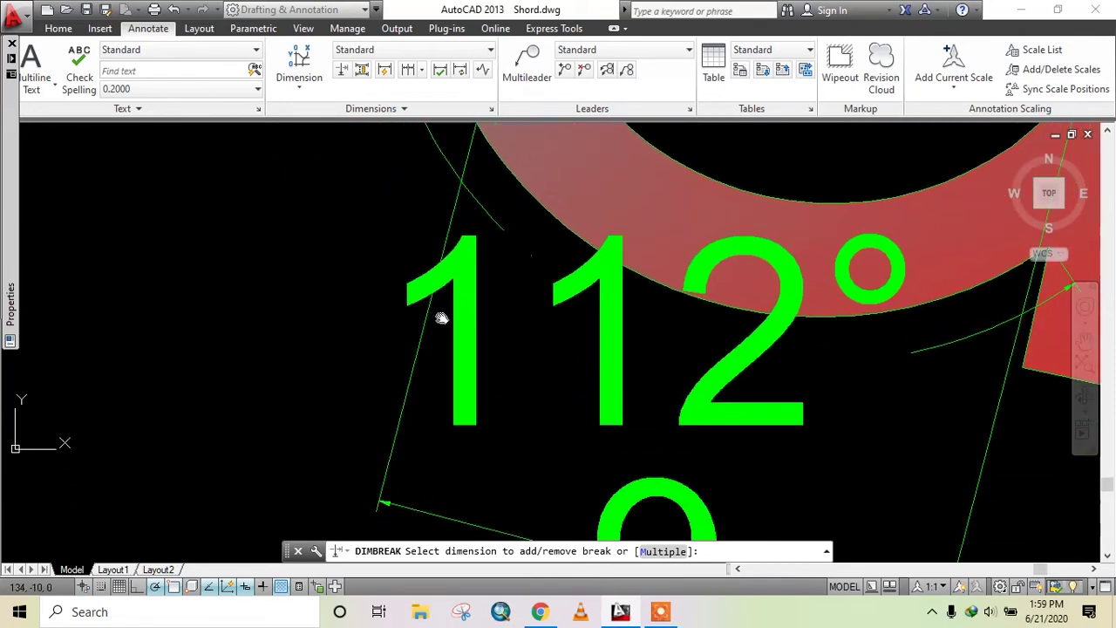
pyautogui.click(417, 342)
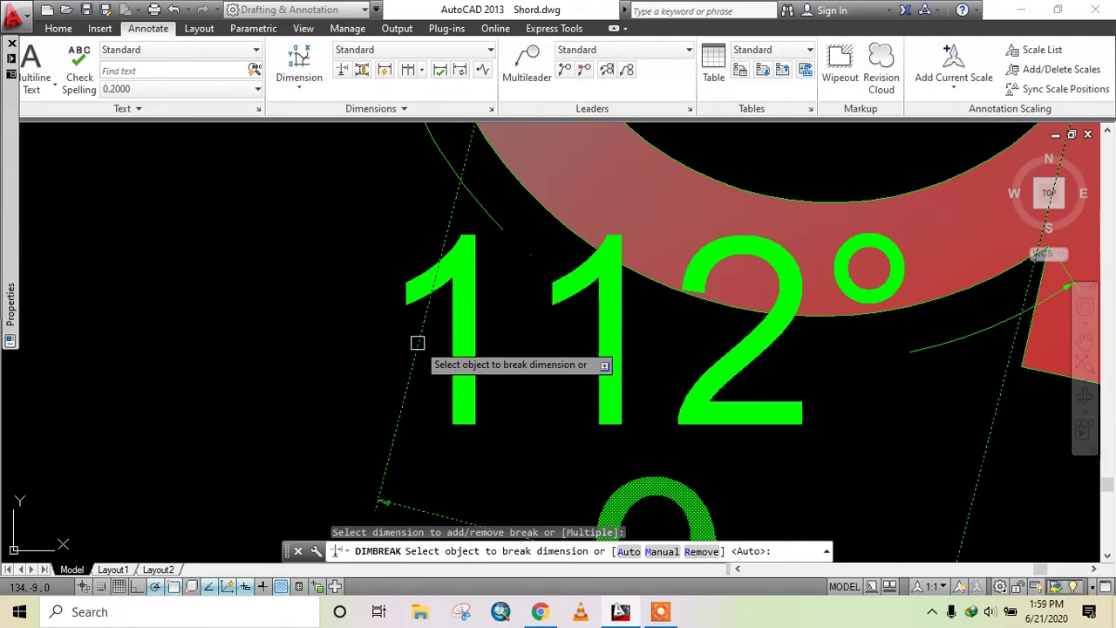
pyautogui.press('Return')
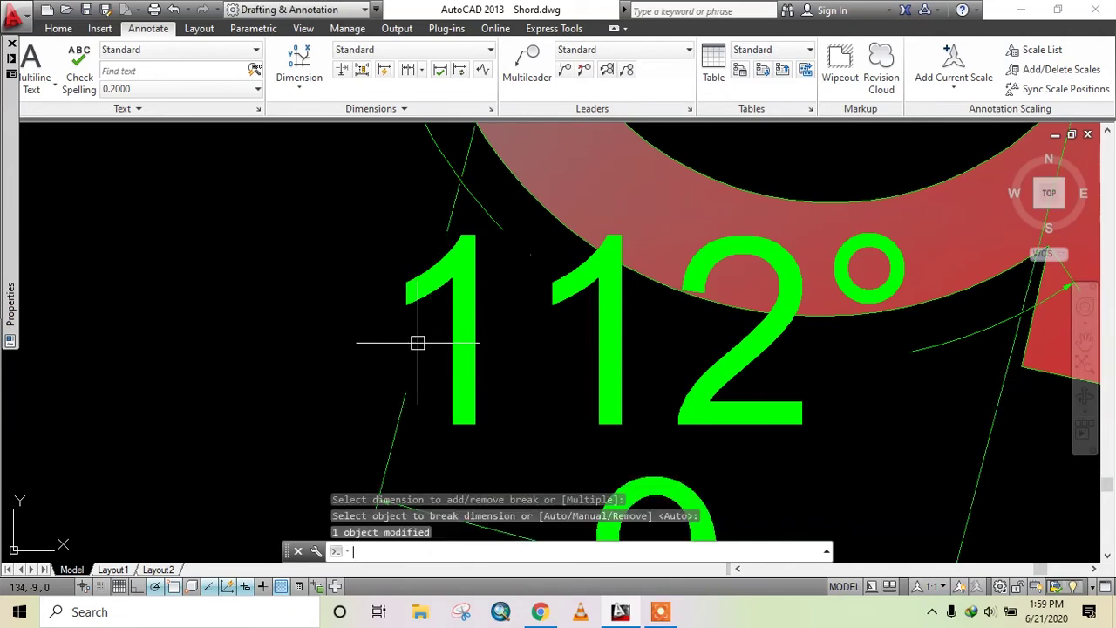
pyautogui.scroll(-3, 397, 128)
pyautogui.scroll(-1, 374, 142)
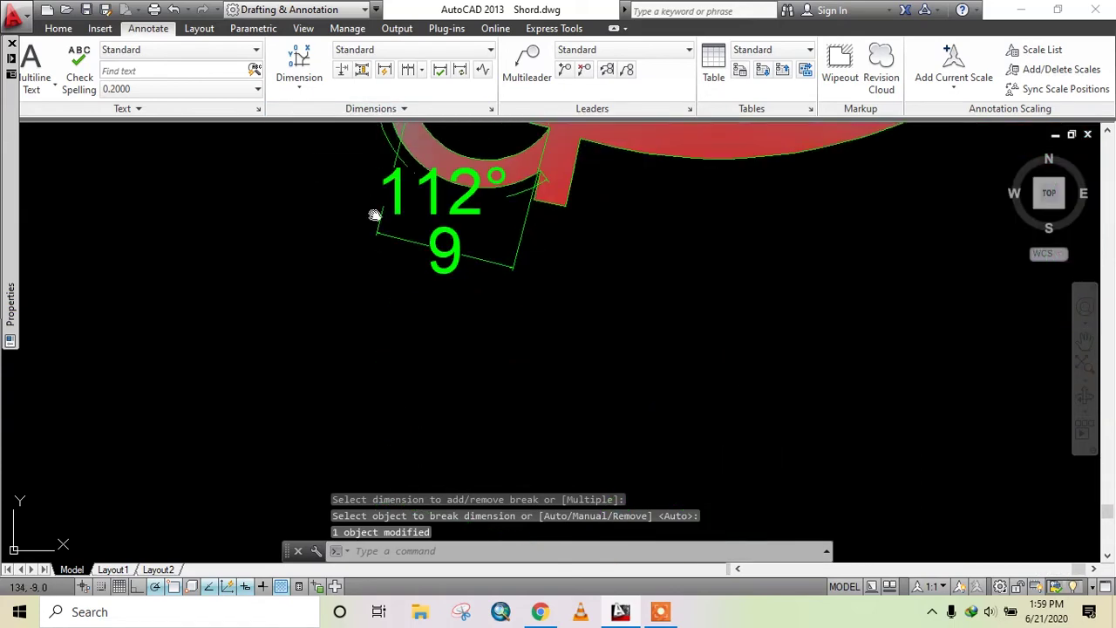
pyautogui.scroll(-2, 374, 217)
pyautogui.scroll(-2, 348, 391)
pyautogui.moveTo(413, 241); pyautogui.dragTo(370, 353, button='middle')
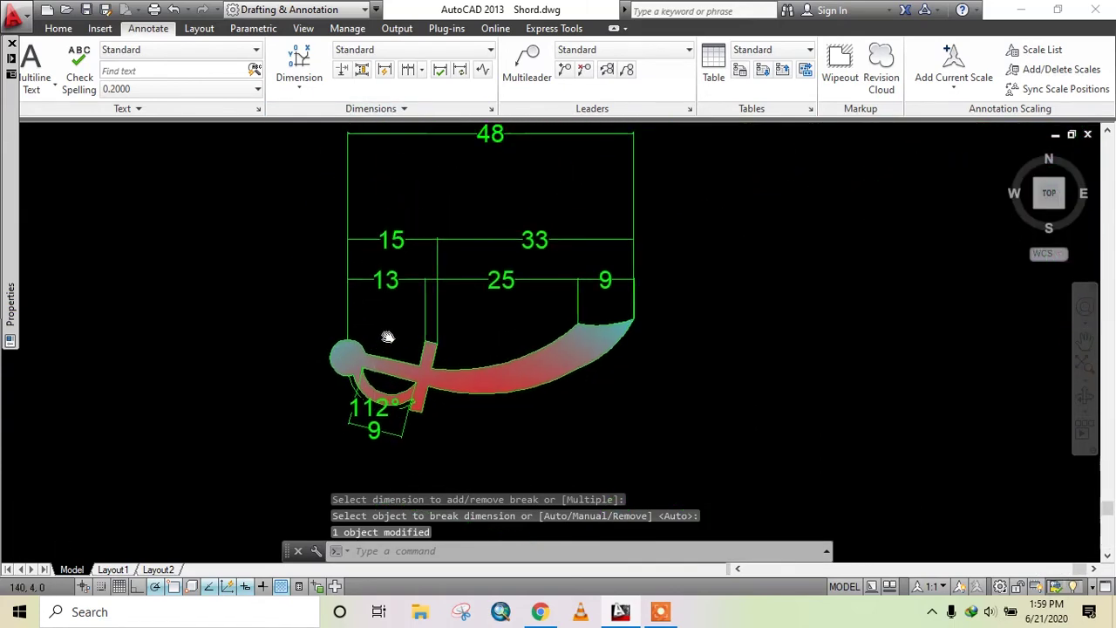
# Choose the 13 dimension as base and select the 25, 9, 33, 15 and 48 dimensions
pyautogui.click(361, 72)
pyautogui.moveTo(509, 312); pyautogui.dragTo(503, 355, button='middle')
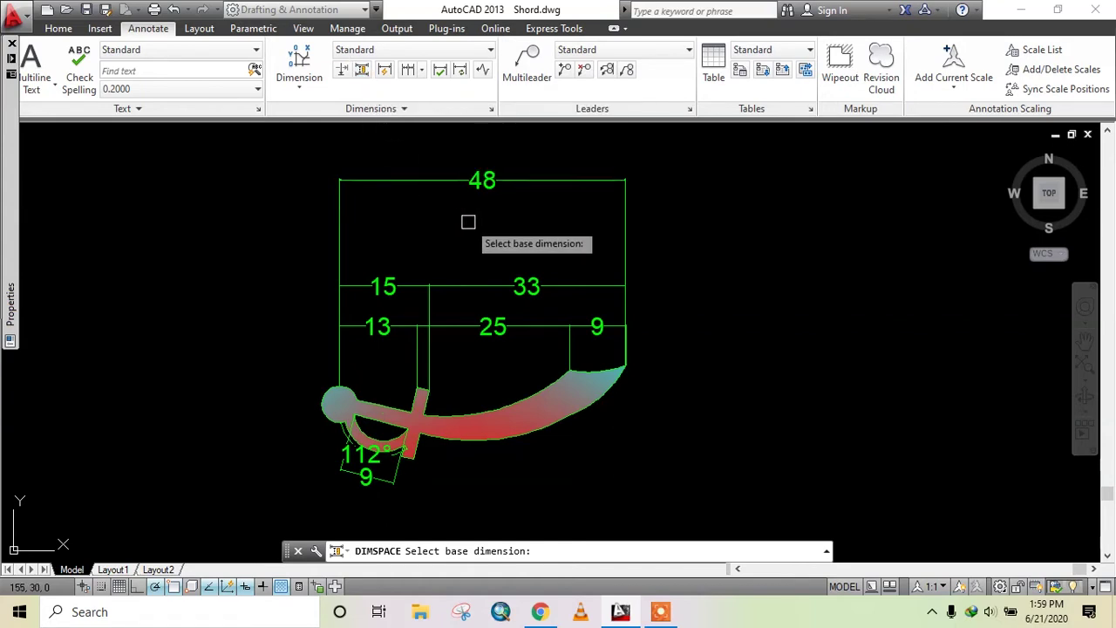
pyautogui.scroll(4, 441, 325)
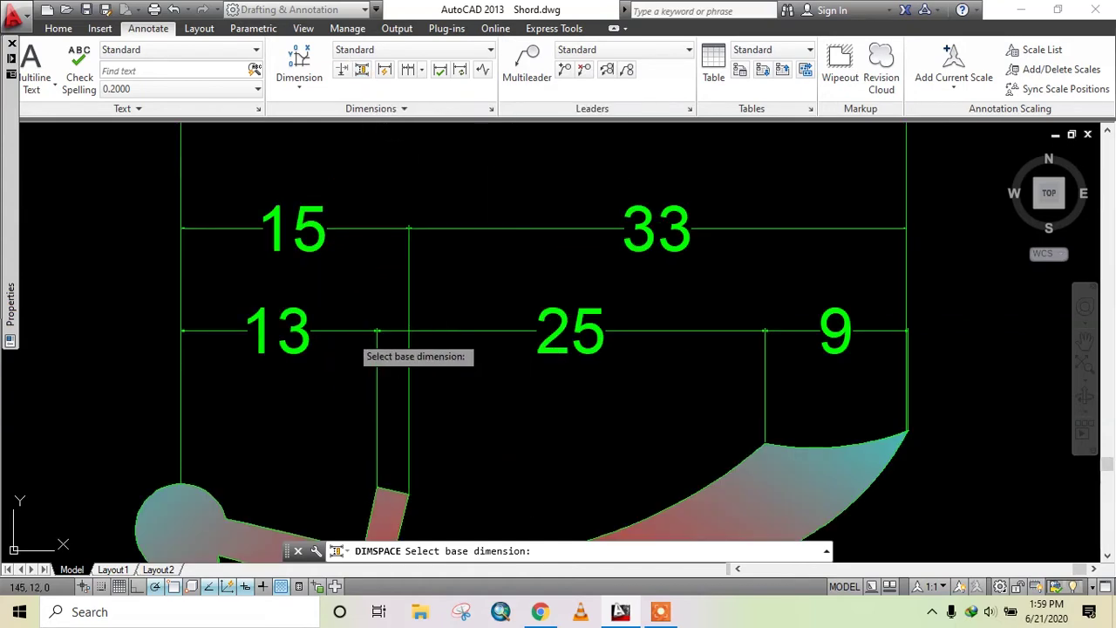
pyautogui.click(349, 332)
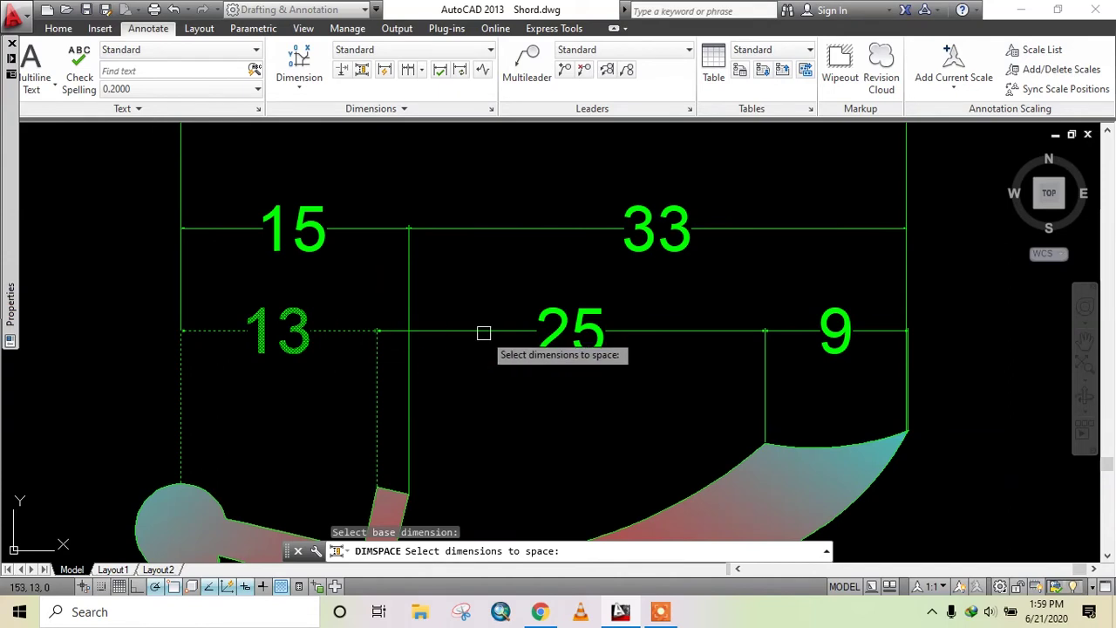
pyautogui.click(515, 329)
pyautogui.click(794, 334)
pyautogui.click(788, 327)
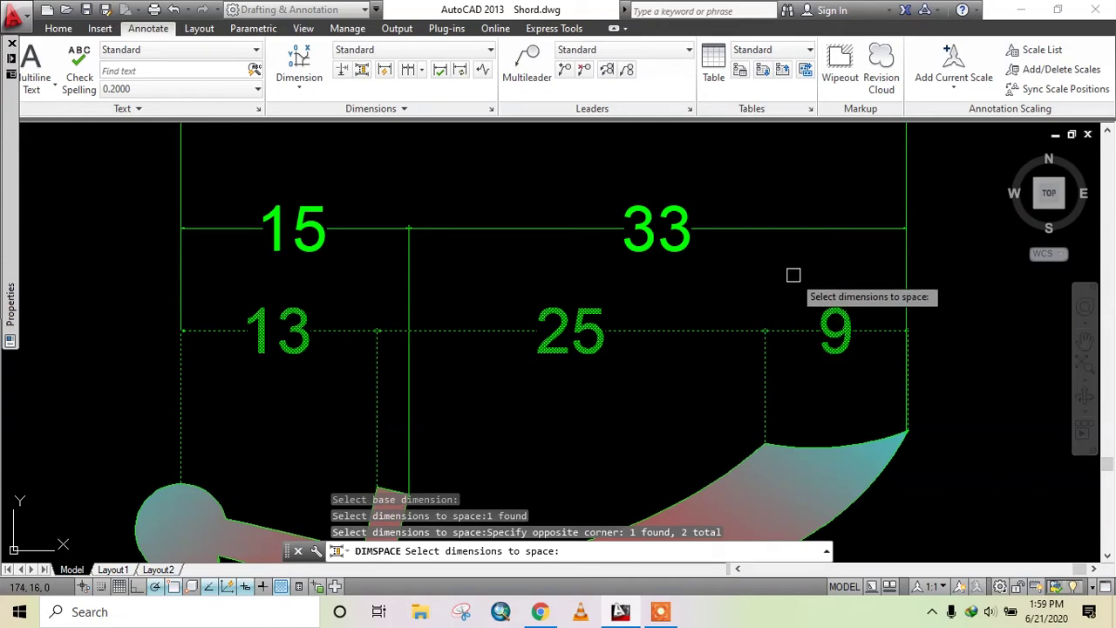
pyautogui.click(767, 229)
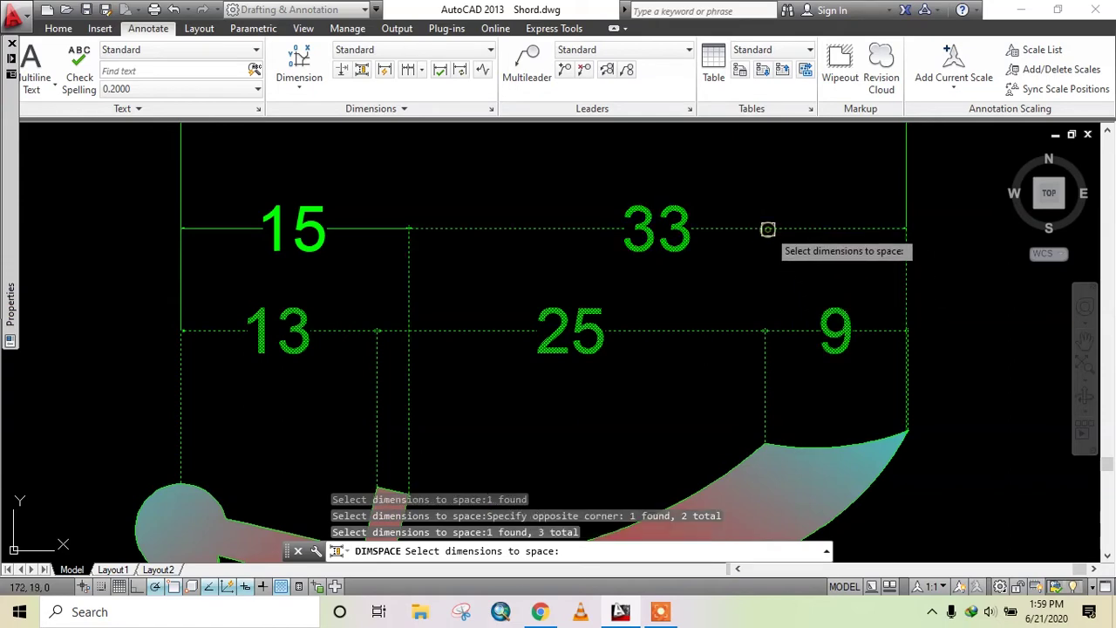
pyautogui.click(386, 227)
pyautogui.scroll(-4, 428, 210)
pyautogui.moveTo(440, 176); pyautogui.dragTo(436, 317, button='middle')
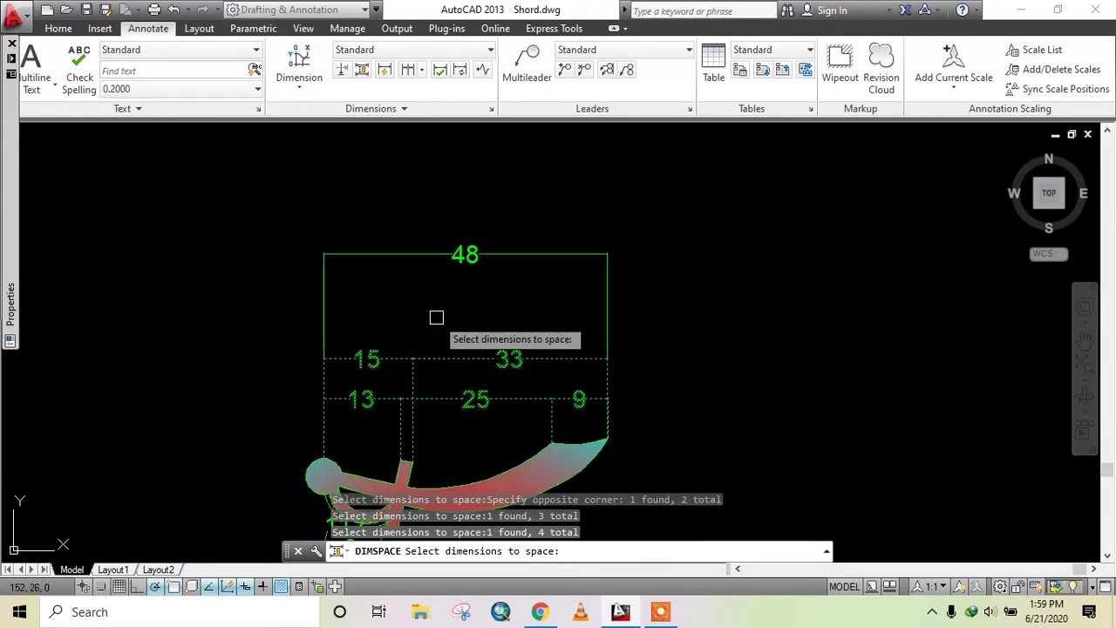
pyautogui.click(413, 254)
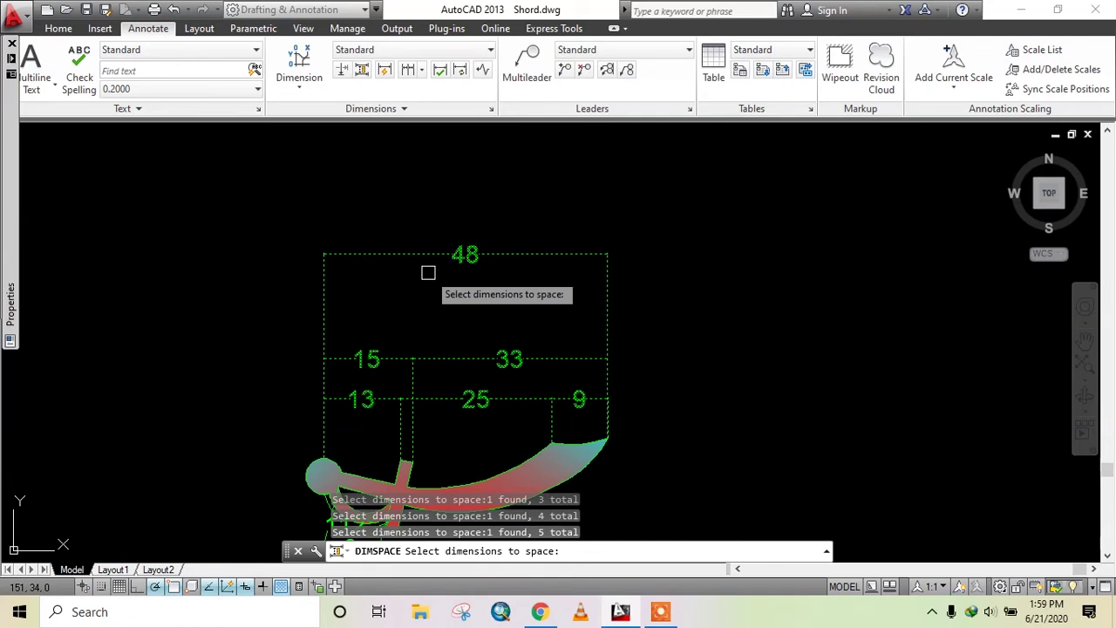
# Apply a 4-unit spacing value to the selected stacked dimensions
pyautogui.press('Return')
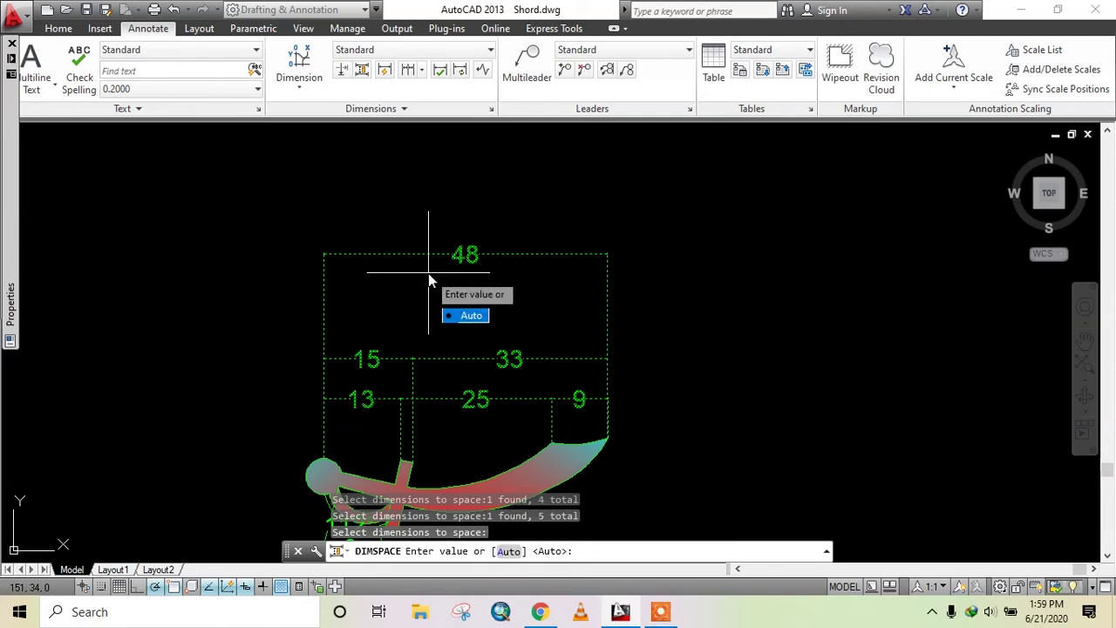
pyautogui.write('4')
pyautogui.press('Return')
pyautogui.write('4')
pyautogui.press('Return')
pyautogui.scroll(4, 450, 379)
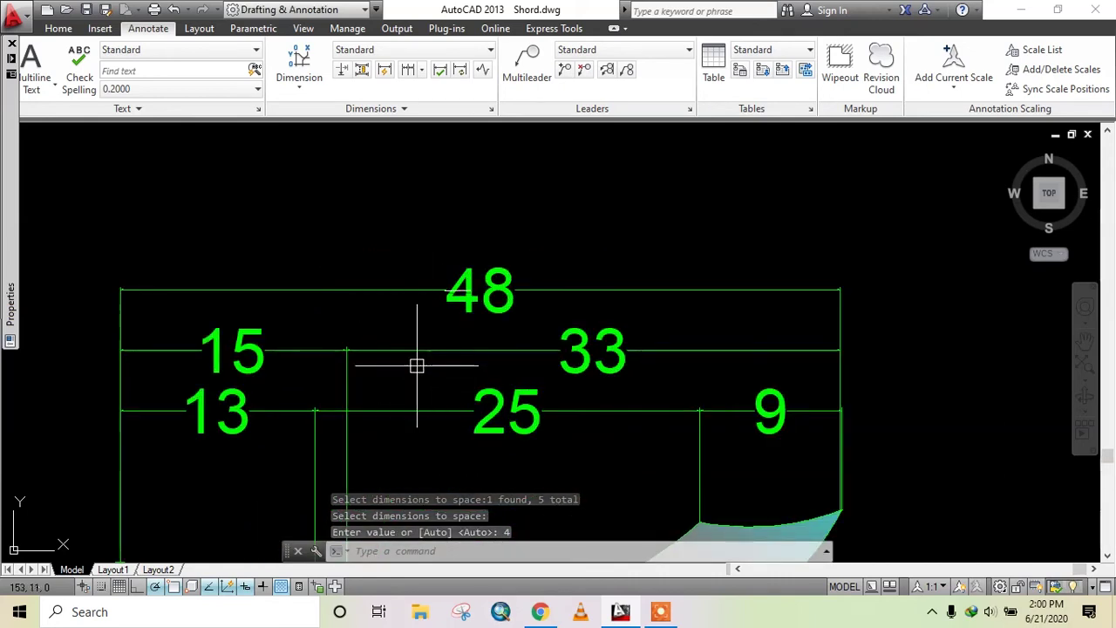
pyautogui.scroll(-2, 405, 325)
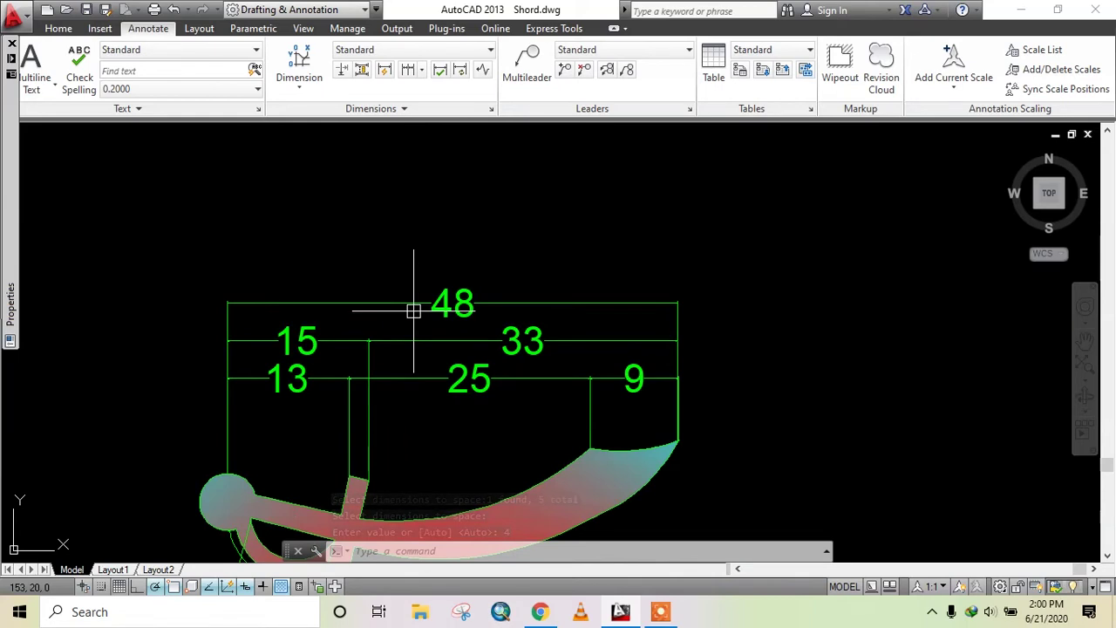
pyautogui.scroll(-1, 413, 310)
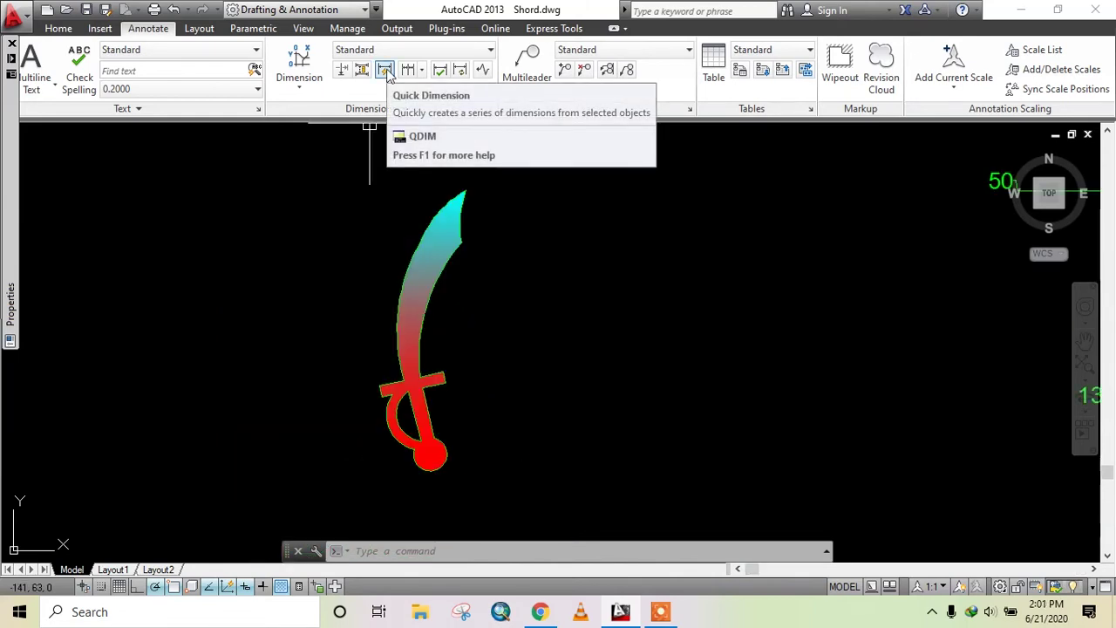
# Quick-dimension the crossguard's right end, placing a 2 dimension beside it
pyautogui.click(384, 70)
pyautogui.scroll(3, 439, 433)
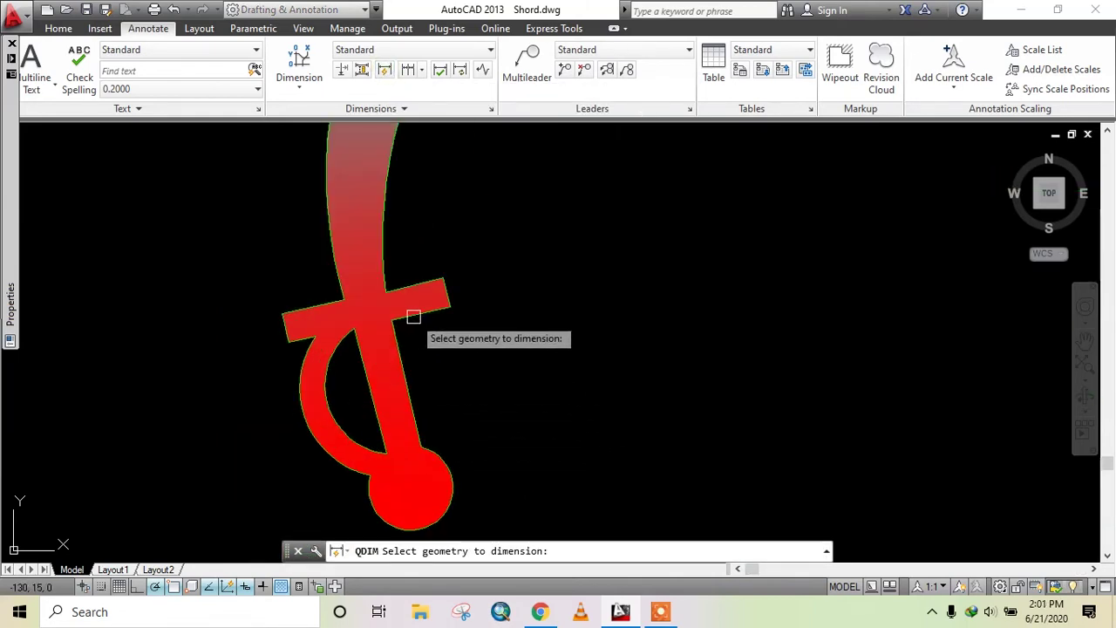
pyautogui.scroll(3, 448, 292)
pyautogui.click(448, 291)
pyautogui.click(580, 262)
pyautogui.click(580, 304)
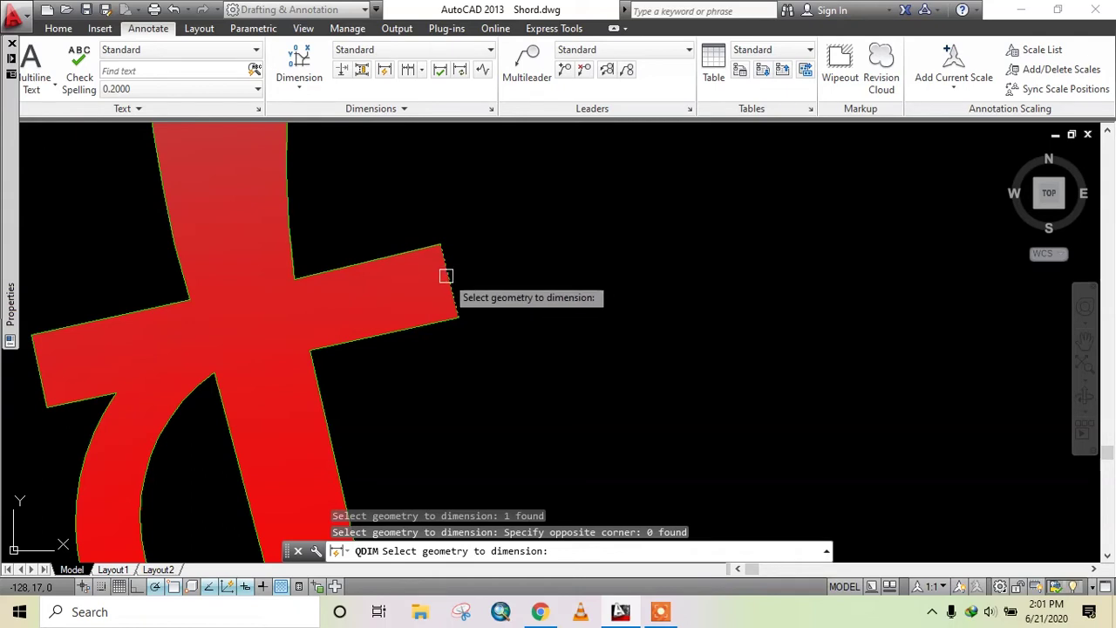
pyautogui.press('Return')
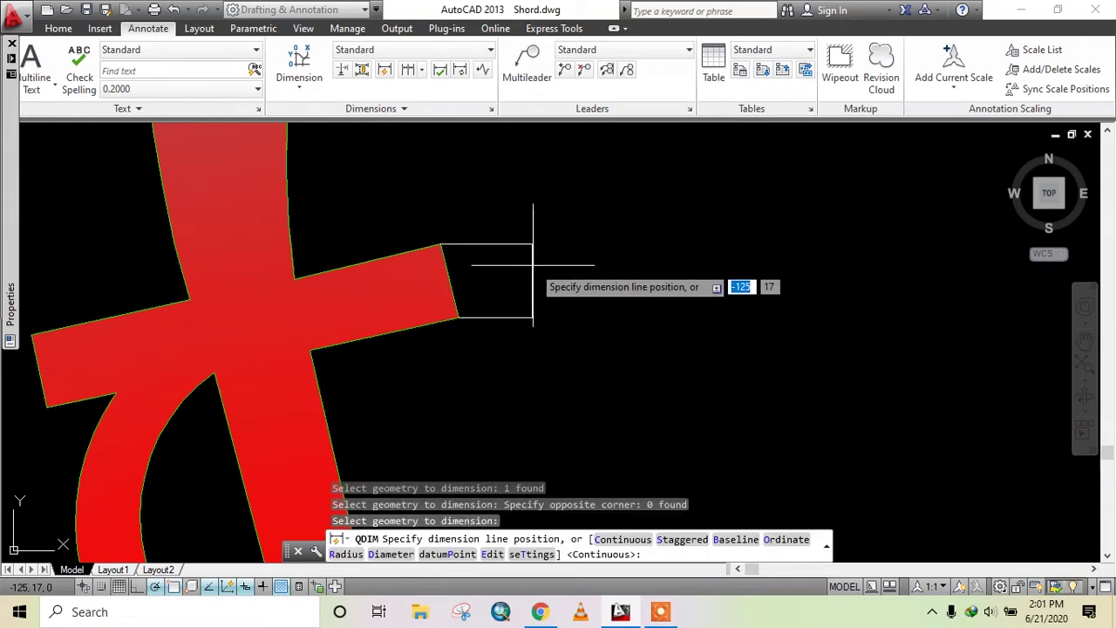
pyautogui.click(538, 267)
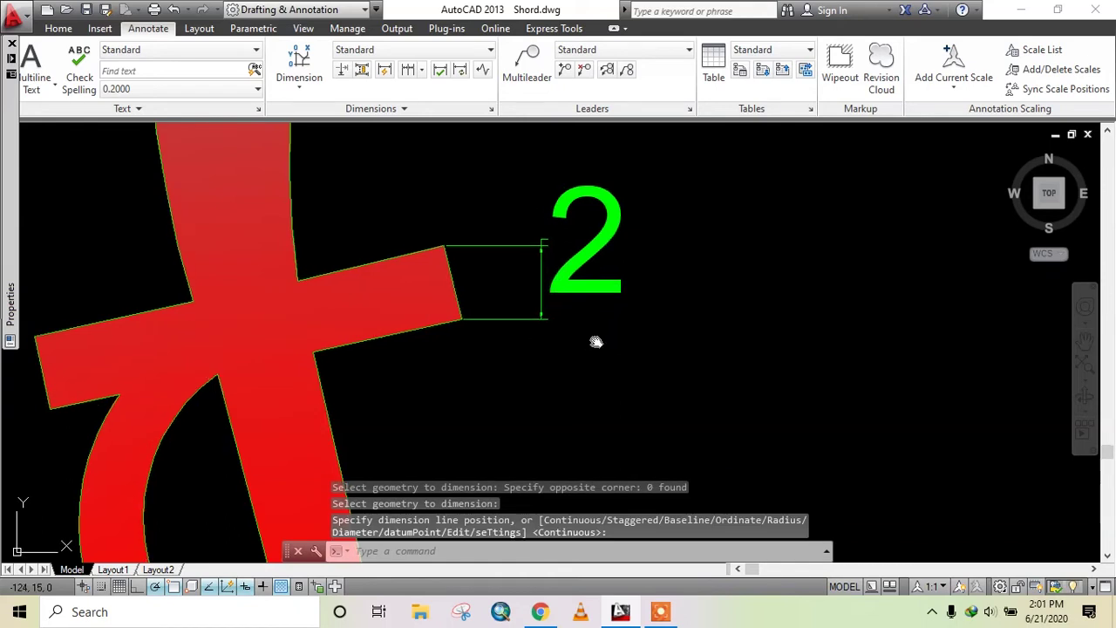
pyautogui.scroll(-5, 610, 356)
pyautogui.scroll(2, 411, 290)
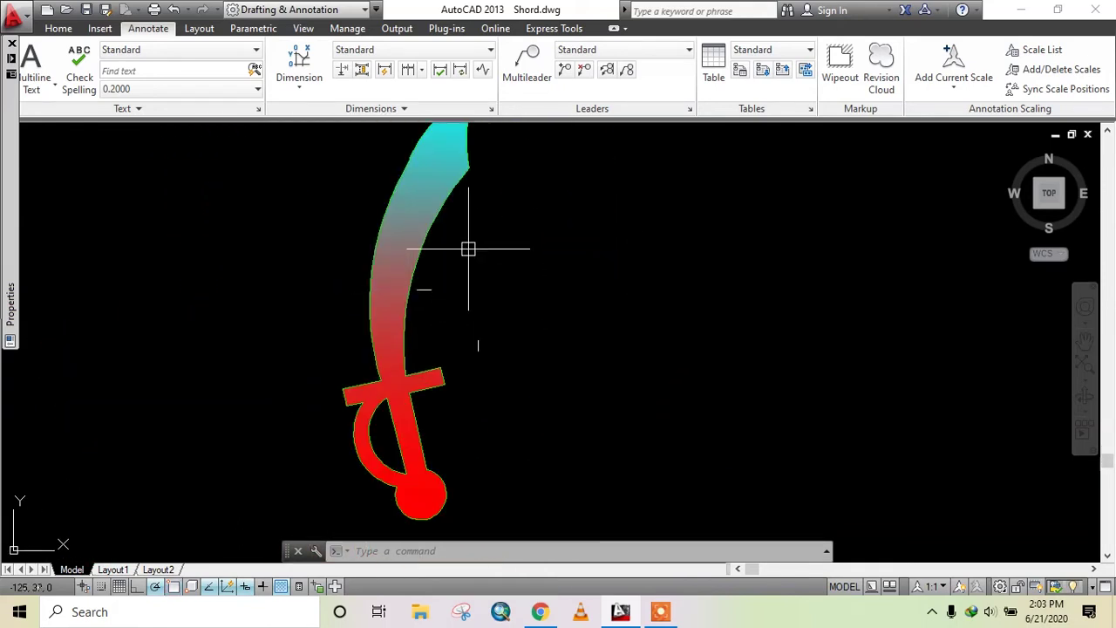
# Quick-dimension the curved blade edge with an R32 radius dimension
pyautogui.click(384, 70)
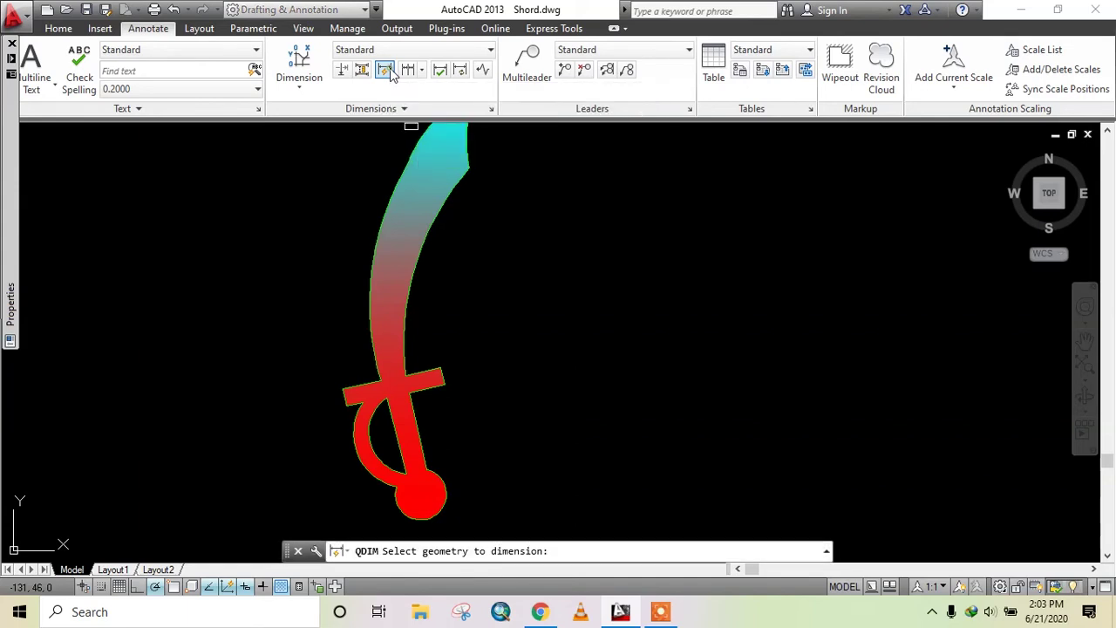
pyautogui.click(420, 261)
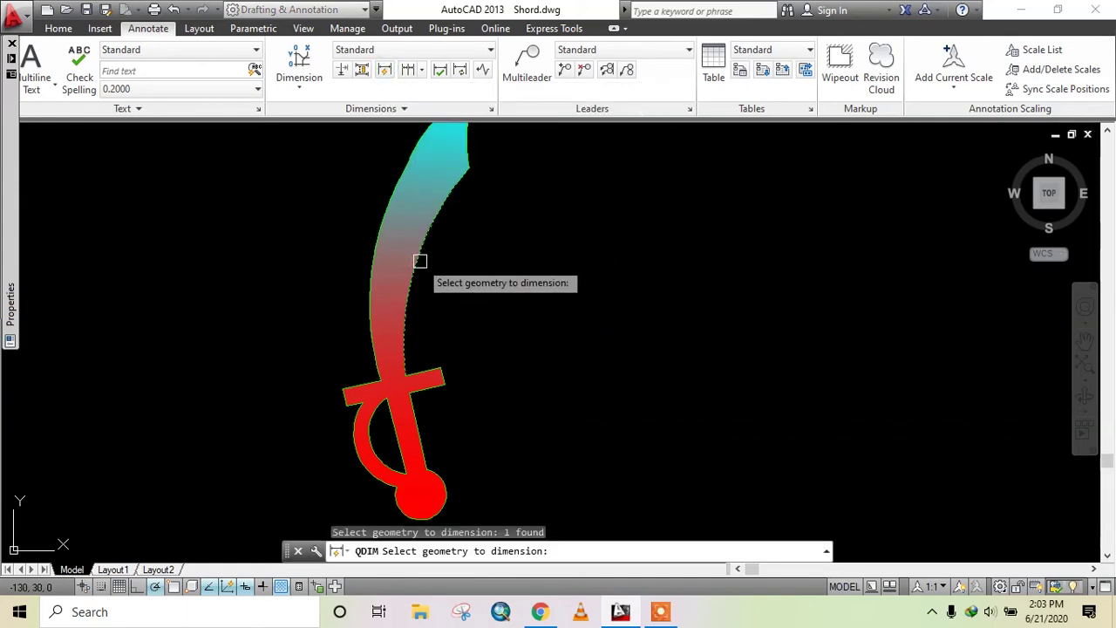
pyautogui.press('Return')
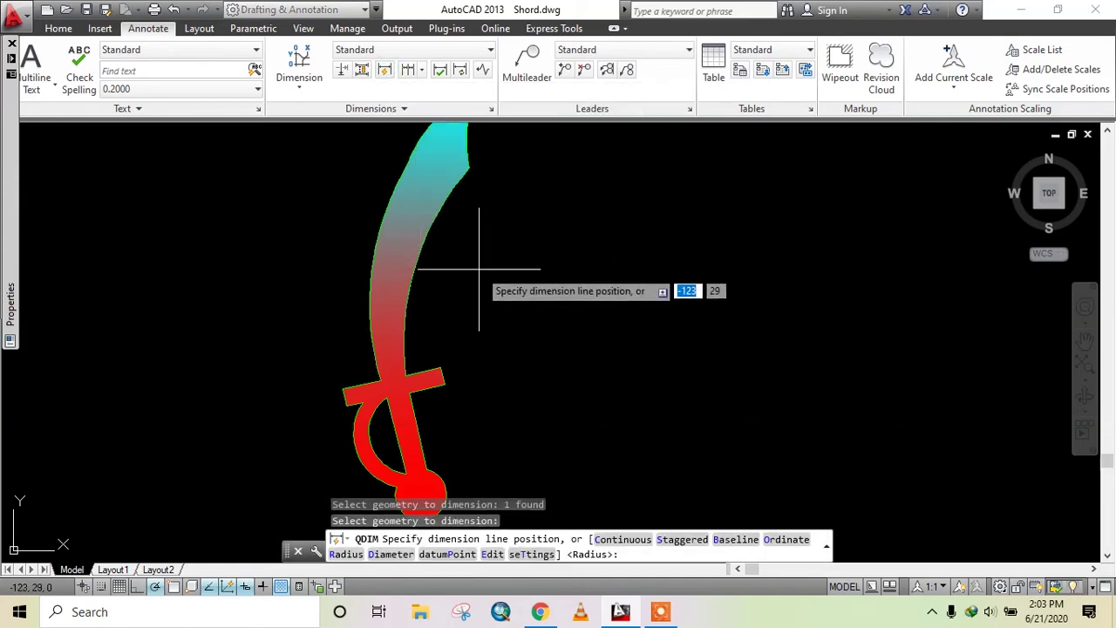
pyautogui.click(479, 270)
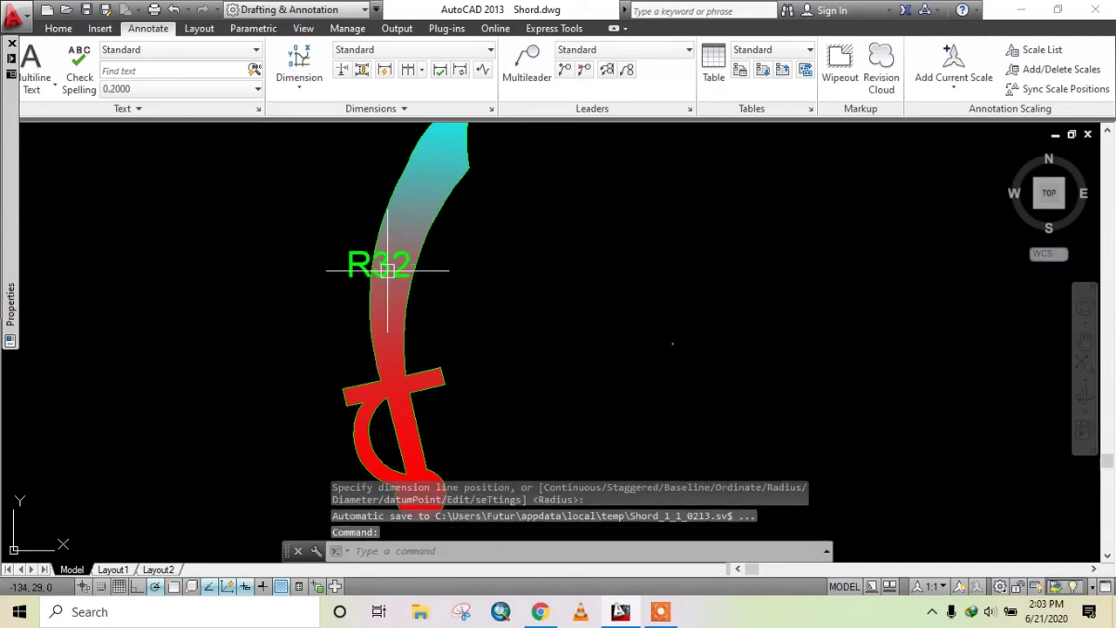
pyautogui.scroll(4, 388, 270)
pyautogui.click(423, 288)
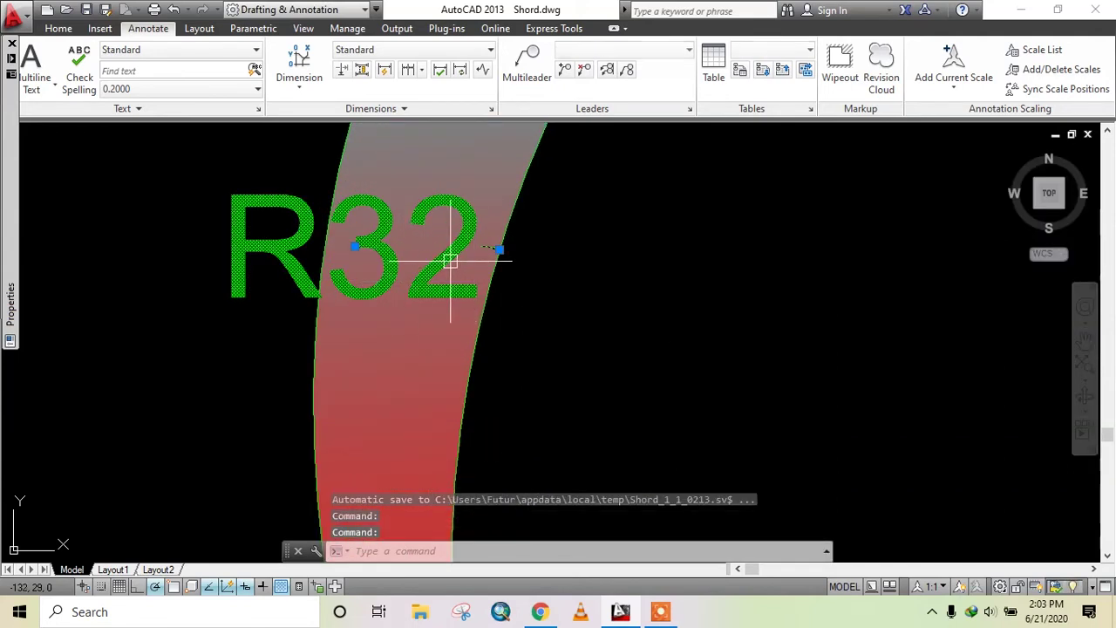
pyautogui.scroll(-4, 478, 311)
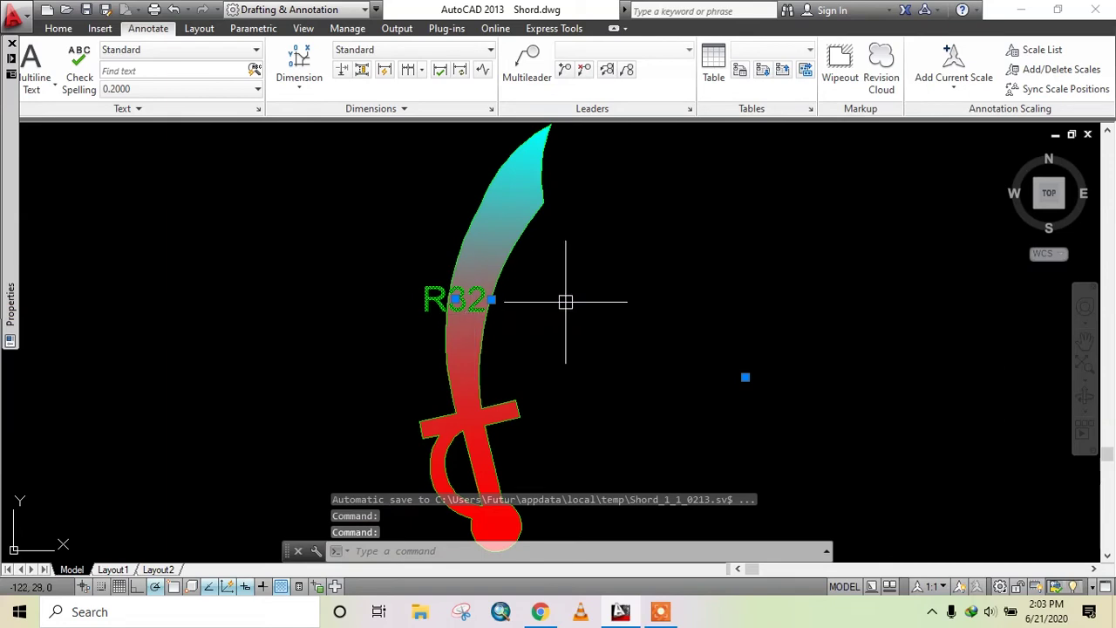
pyautogui.press('Escape')
pyautogui.scroll(-4, 566, 302)
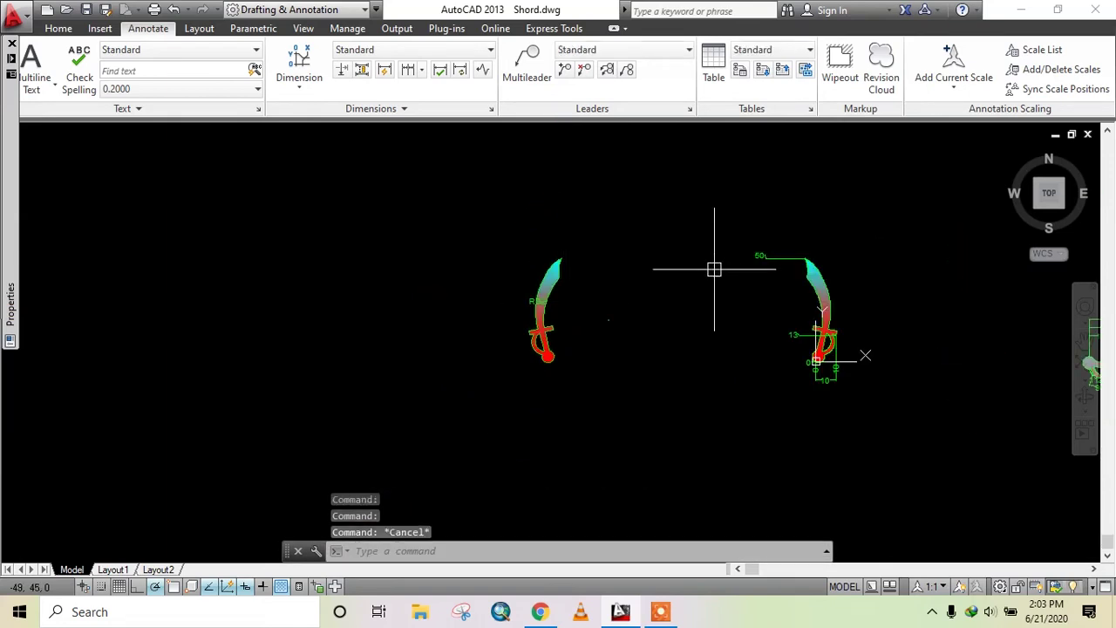
pyautogui.moveTo(602, 180); pyautogui.dragTo(446, 224, button='middle')
# Add a jog line to the 48 dimension with Dimjogline, placed near its left end
pyautogui.click(421, 72)
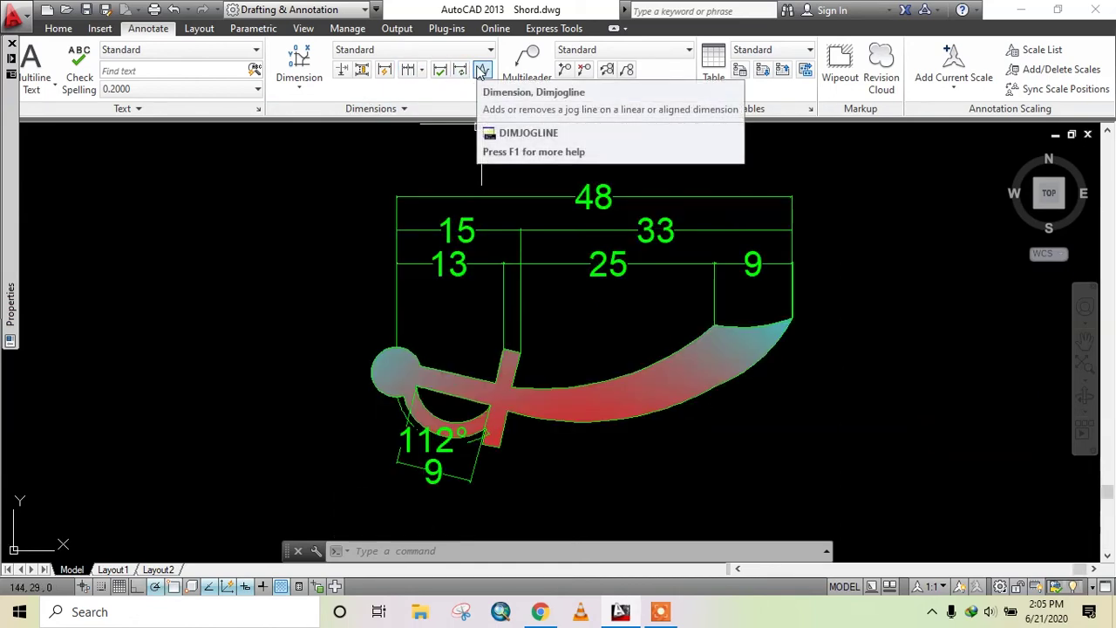
pyautogui.moveTo(482, 69)
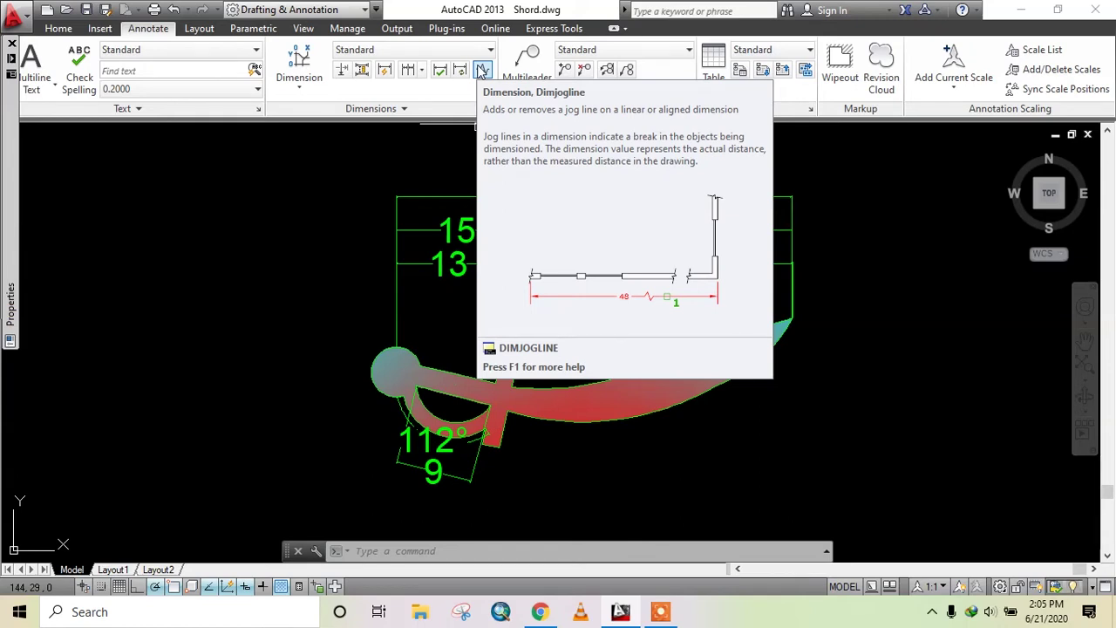
pyautogui.click(481, 70)
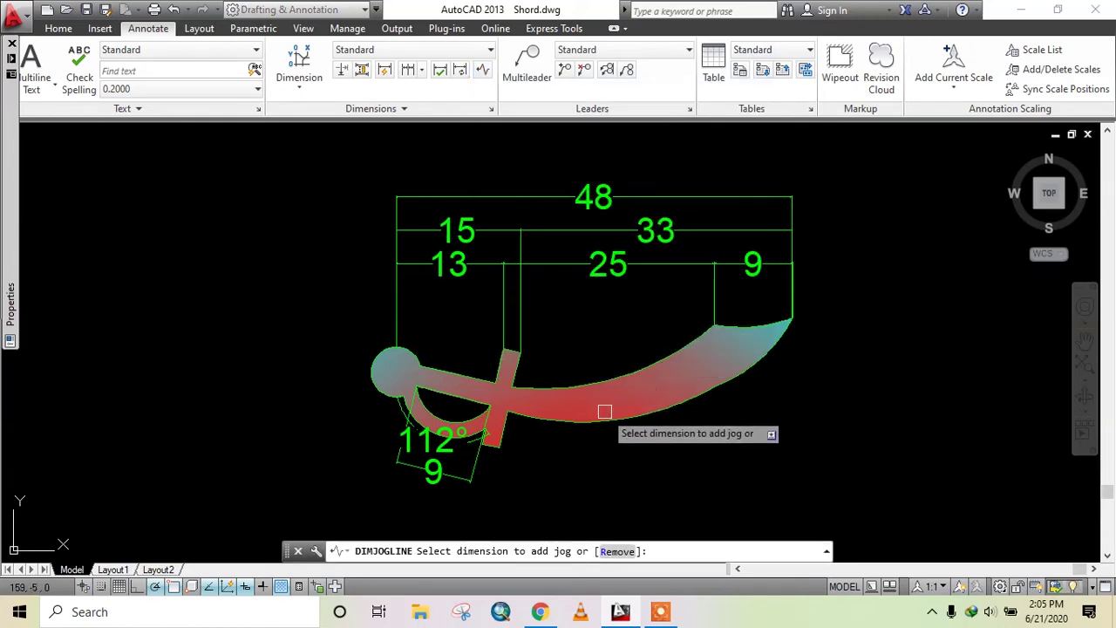
pyautogui.click(674, 196)
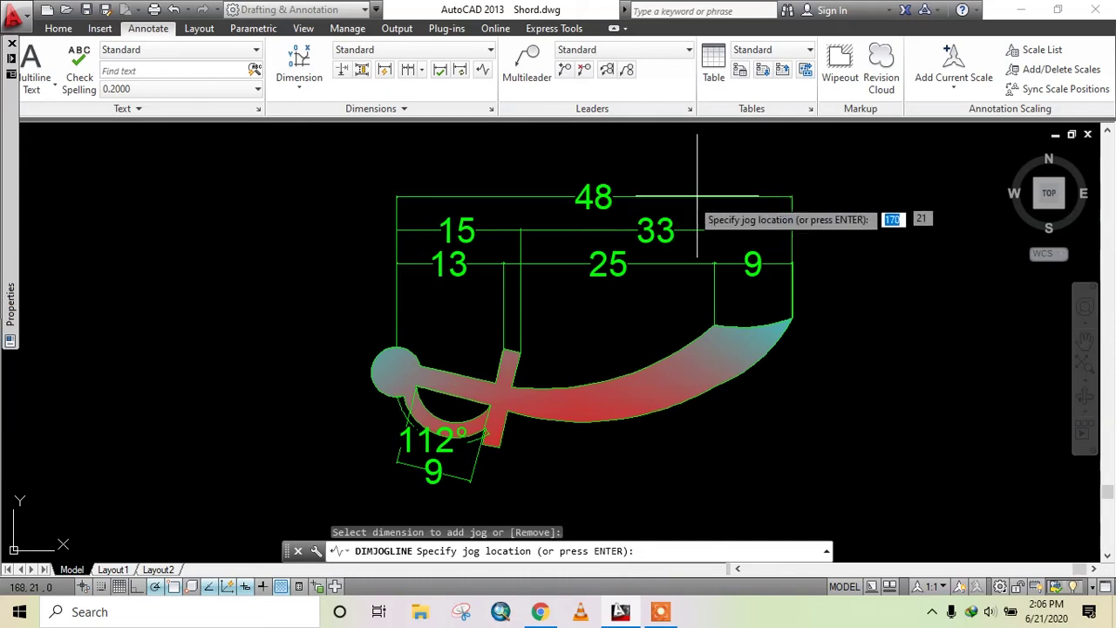
pyautogui.click(482, 198)
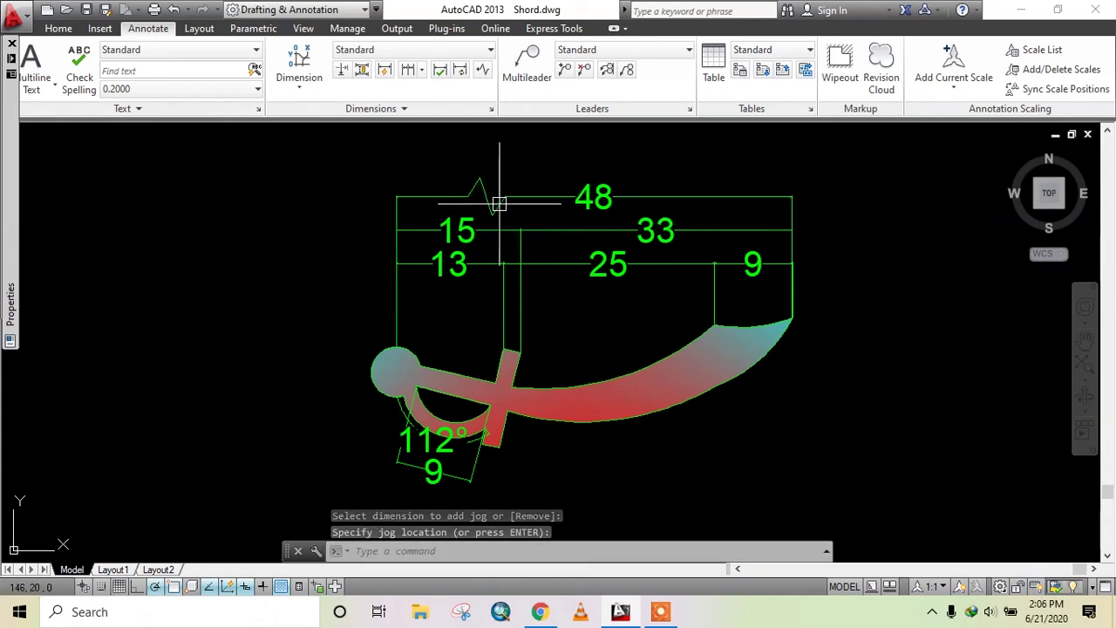
pyautogui.click(371, 108)
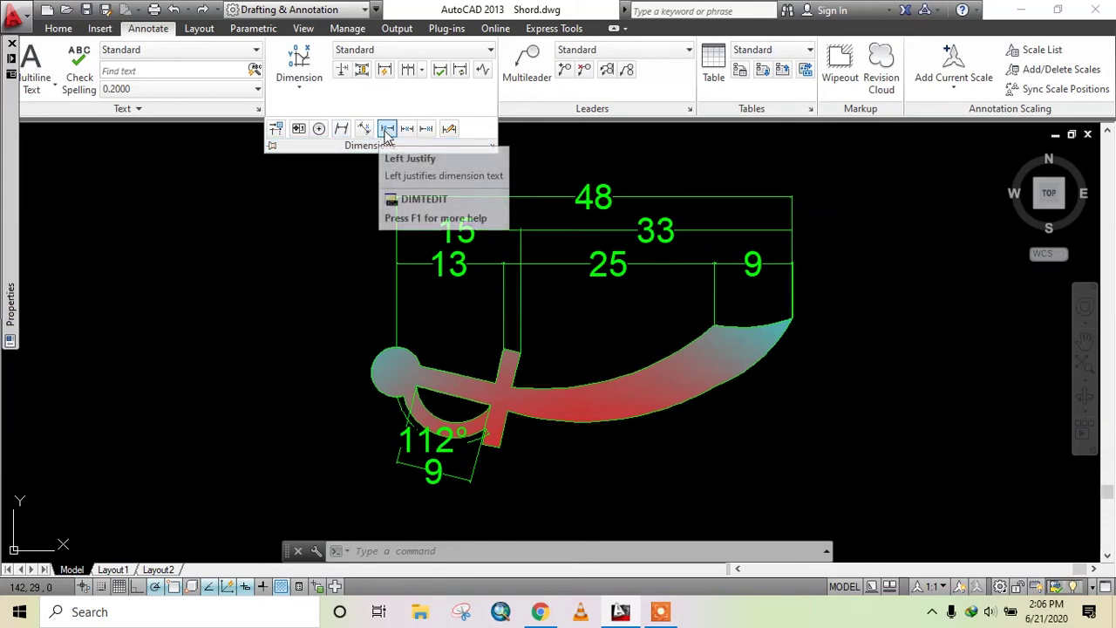
pyautogui.moveTo(387, 130)
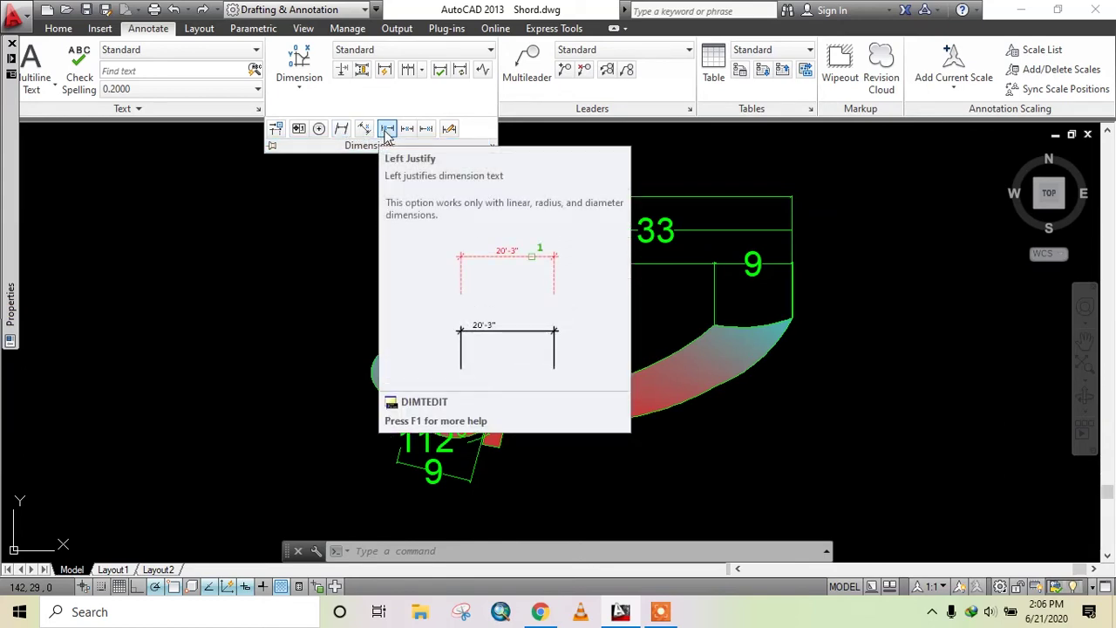
pyautogui.click(387, 131)
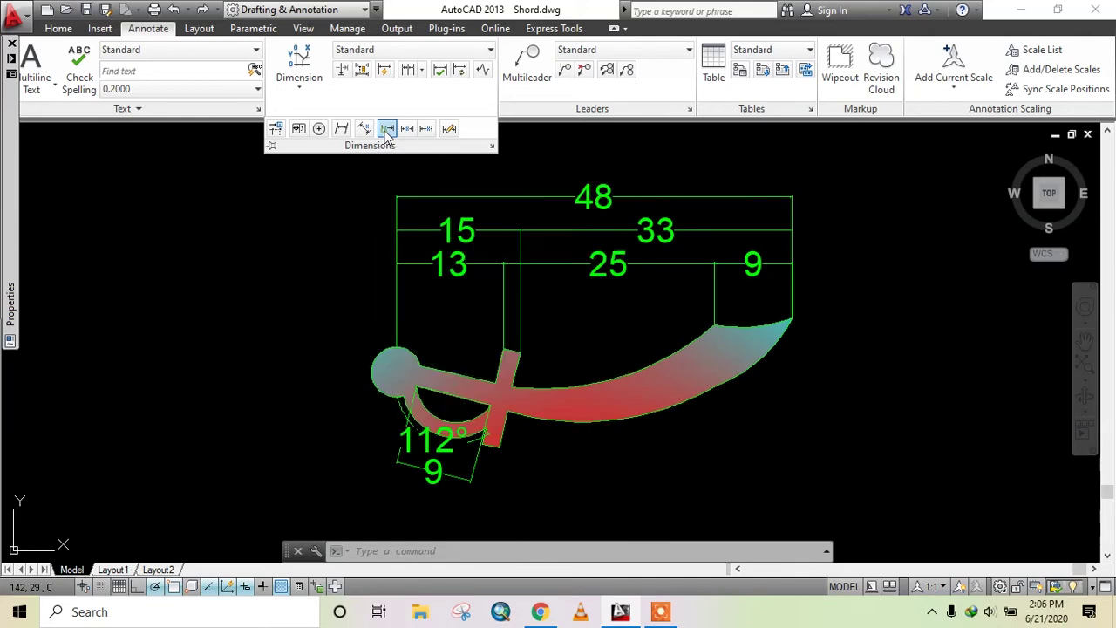
pyautogui.click(587, 197)
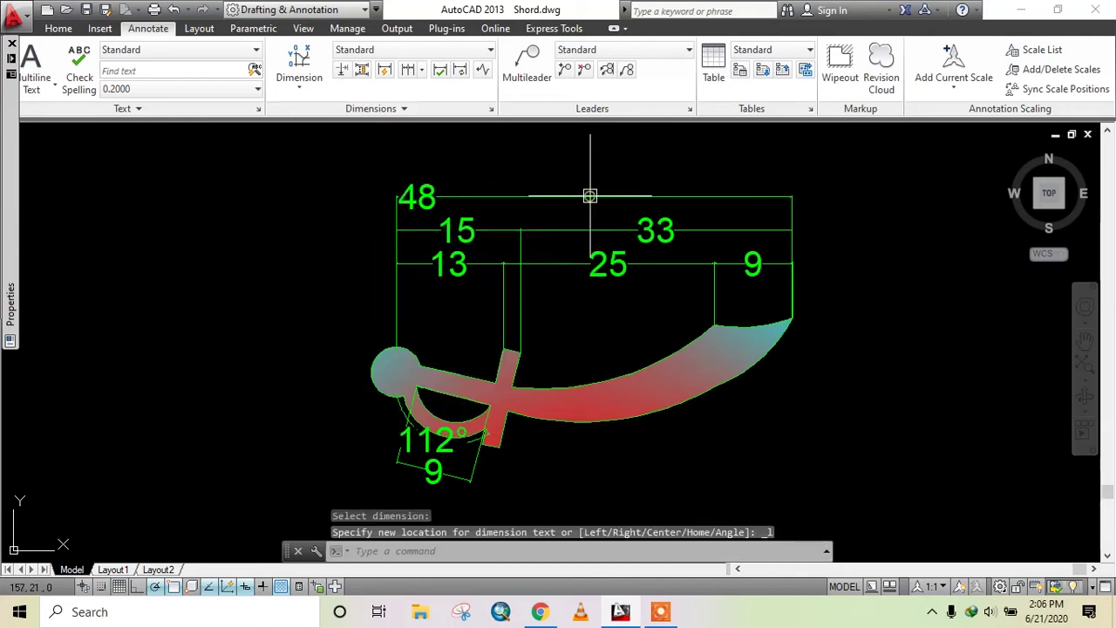
pyautogui.click(399, 110)
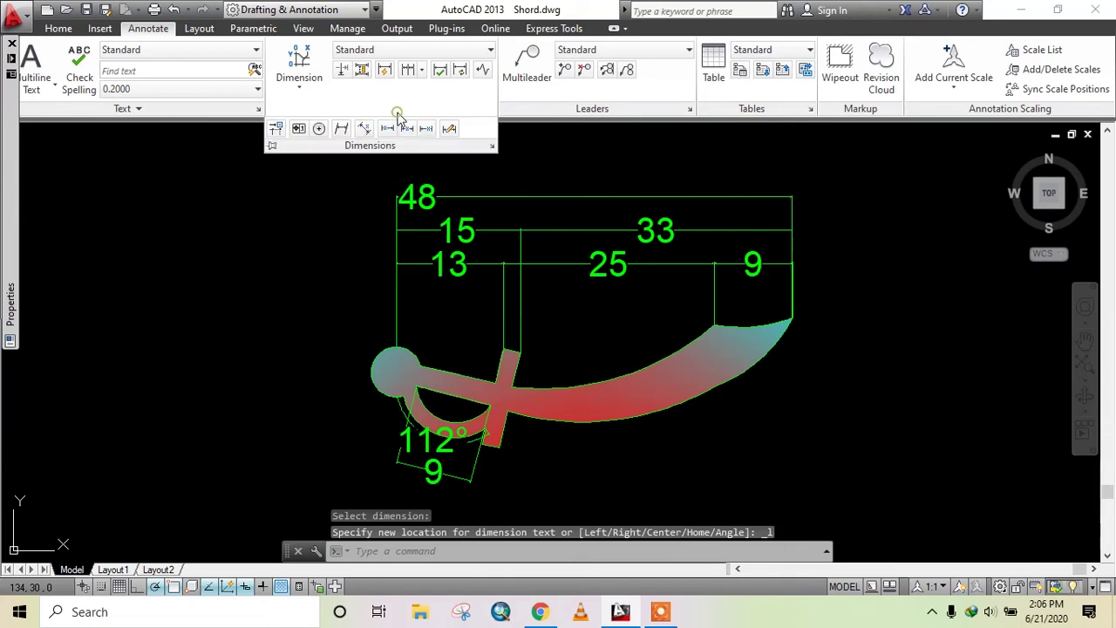
pyautogui.click(407, 129)
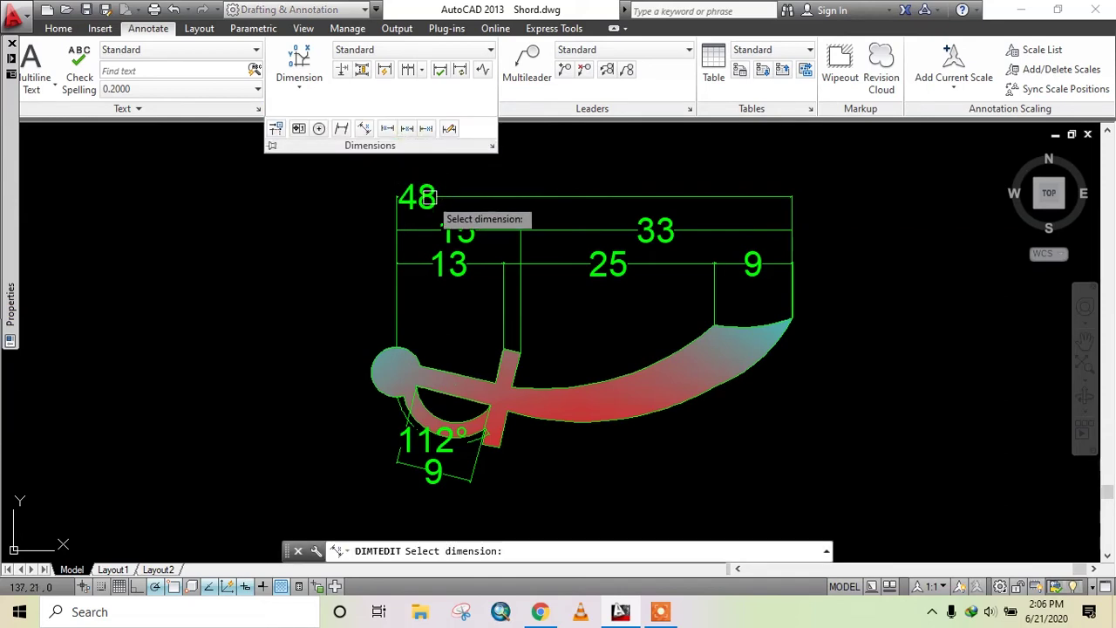
pyautogui.click(457, 199)
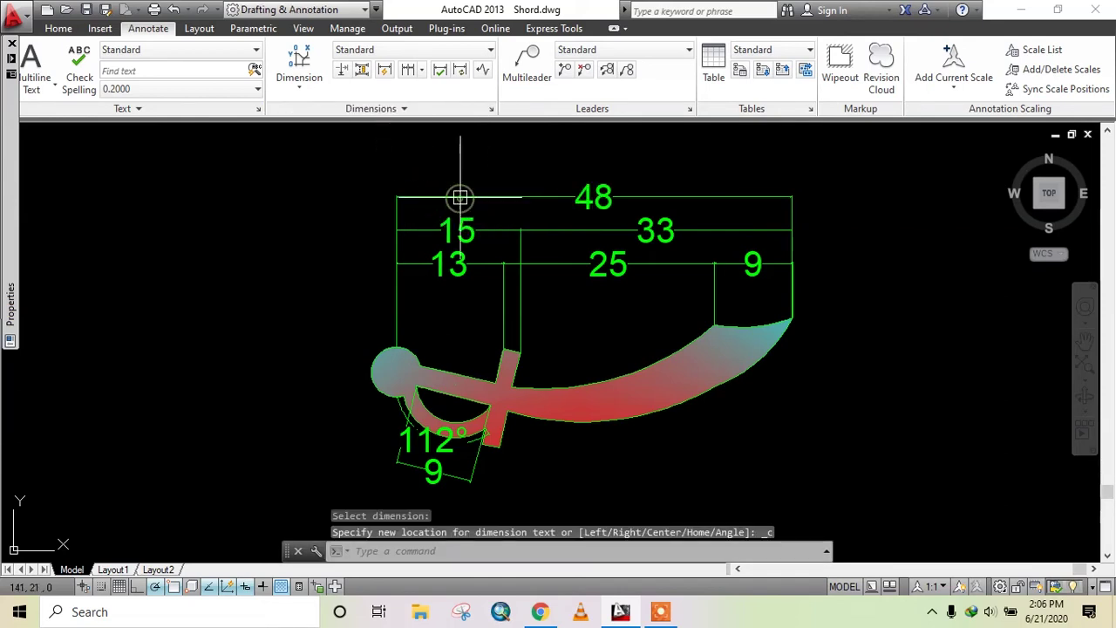
pyautogui.click(408, 109)
pyautogui.click(426, 129)
pyautogui.click(638, 195)
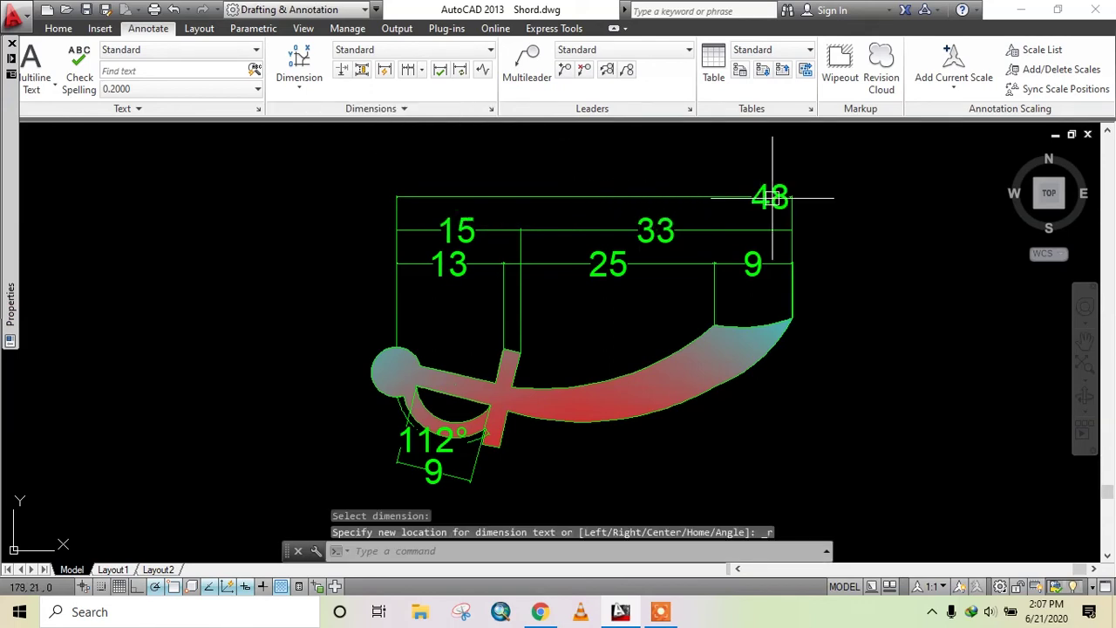
pyautogui.click(409, 112)
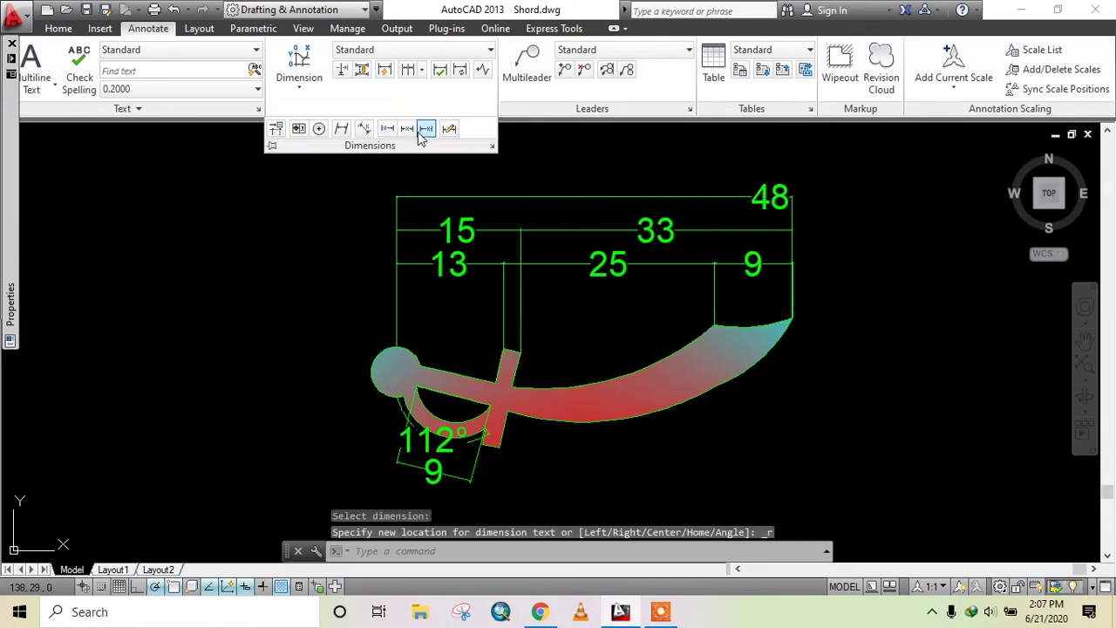
pyautogui.click(408, 133)
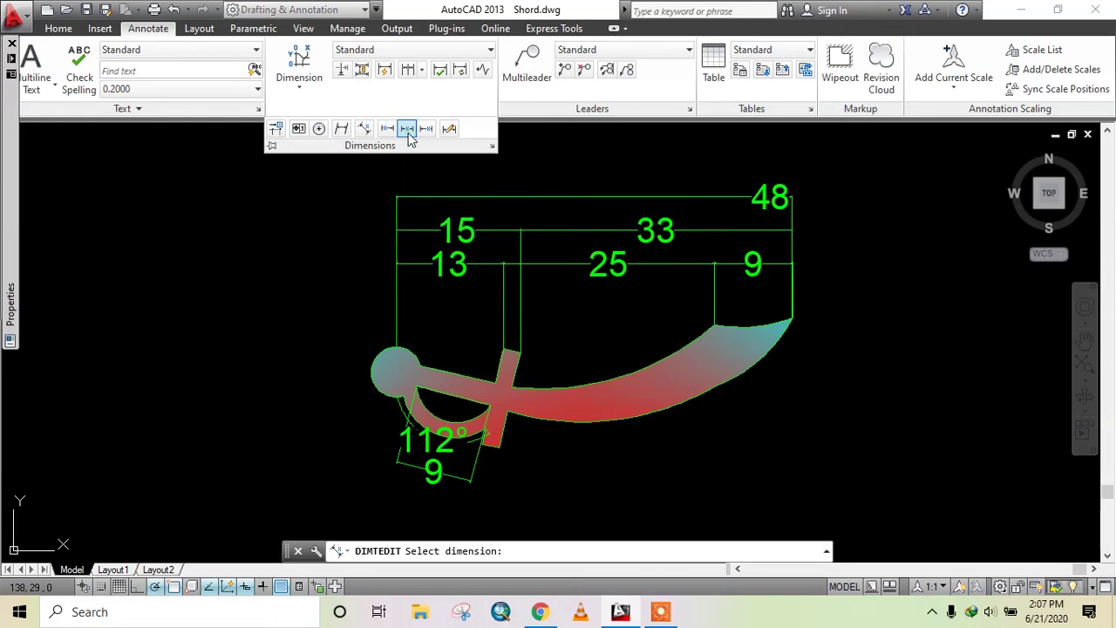
pyautogui.click(521, 196)
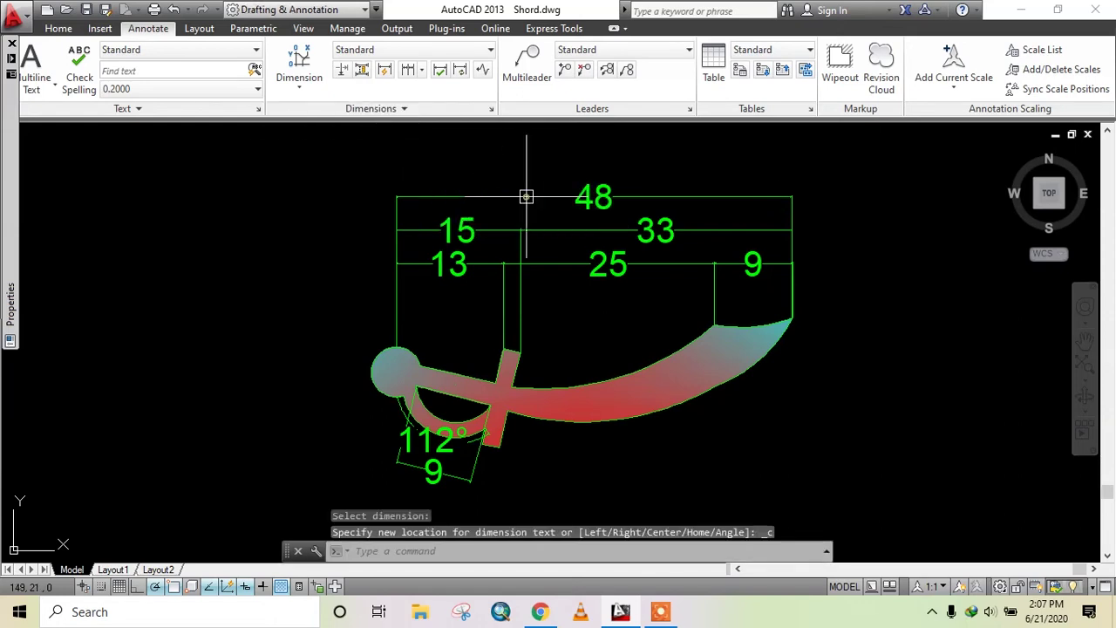
pyautogui.click(419, 103)
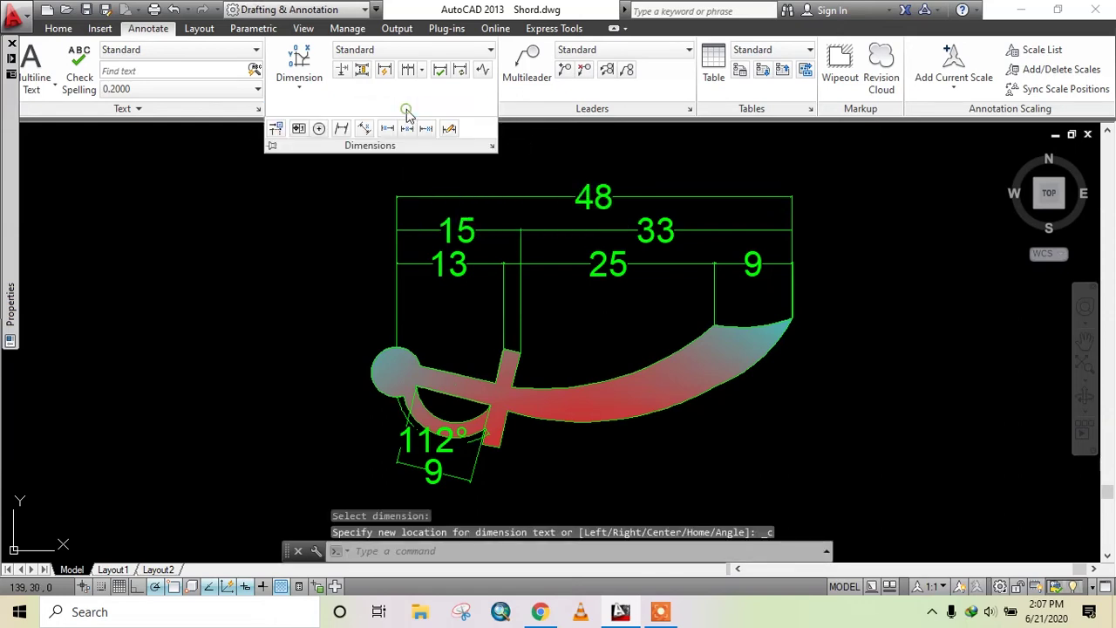
# Rotate the 48 dimension's text to 45° using Text Angle
pyautogui.click(365, 129)
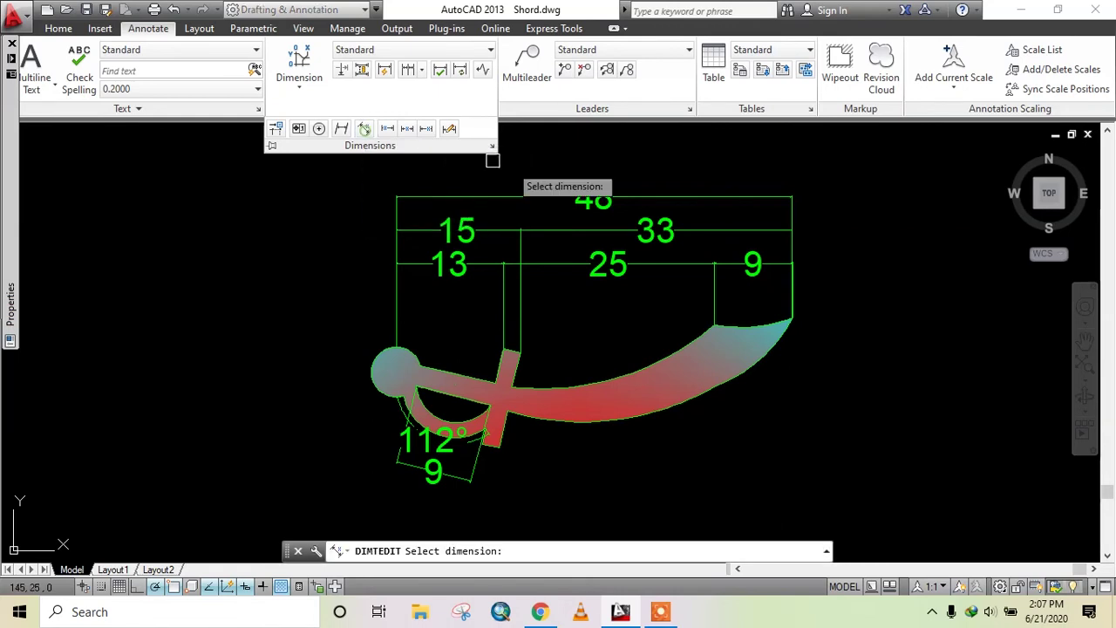
pyautogui.click(593, 199)
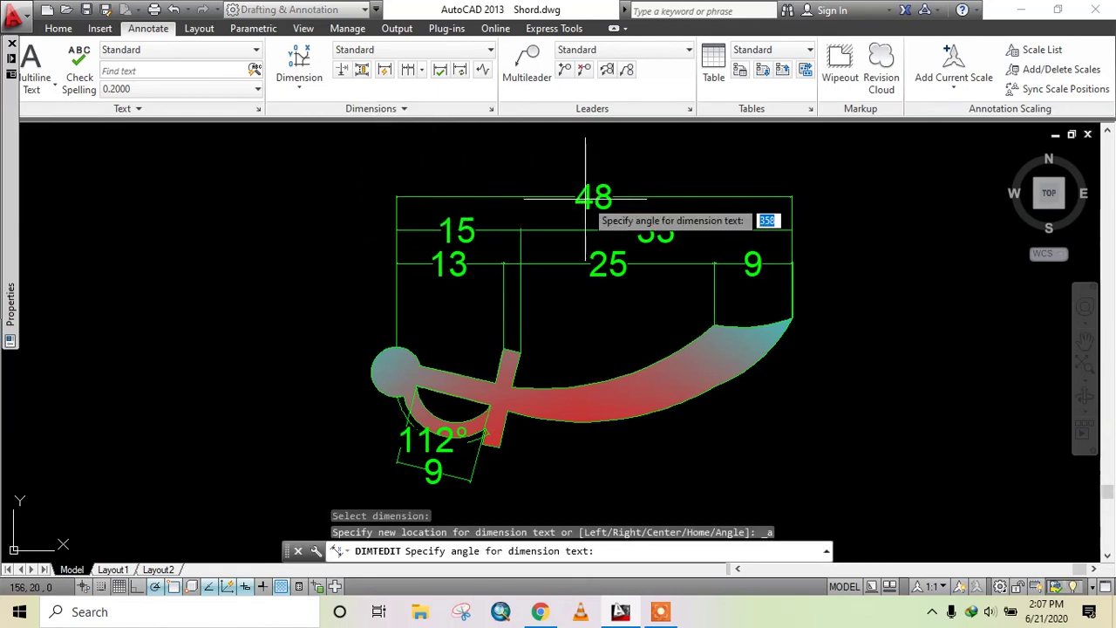
pyautogui.write('45')
pyautogui.press('Return')
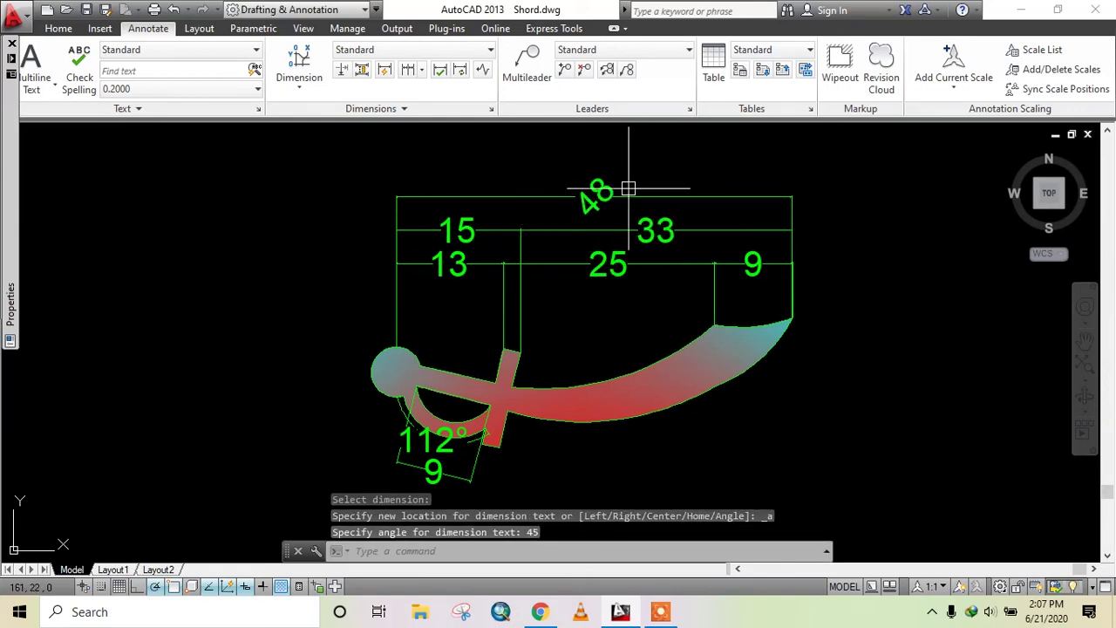
pyautogui.click(403, 109)
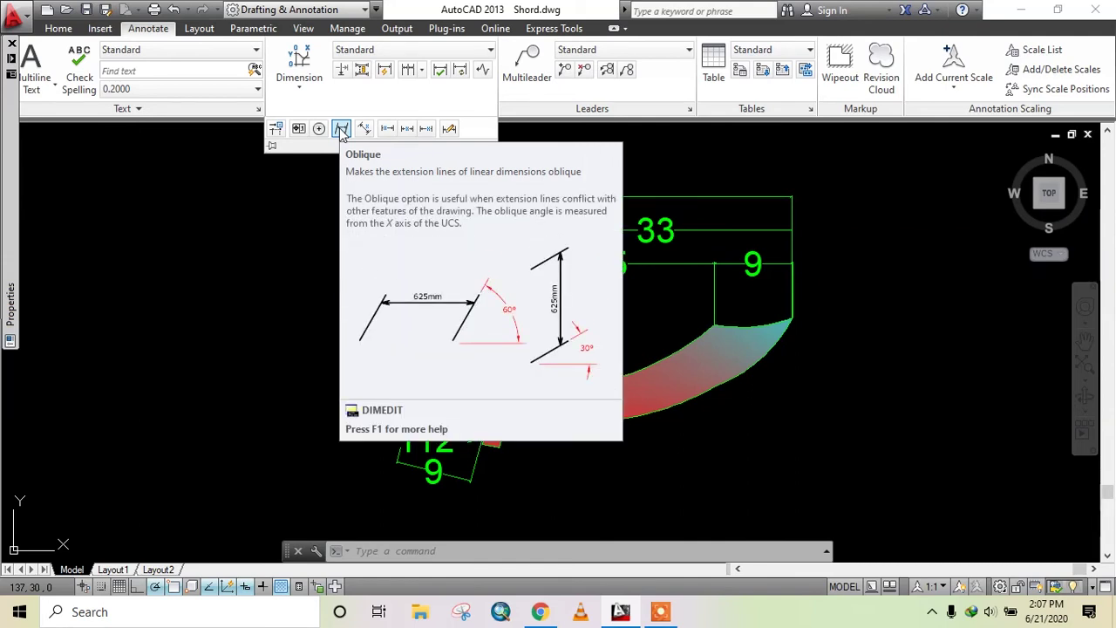
pyautogui.click(341, 131)
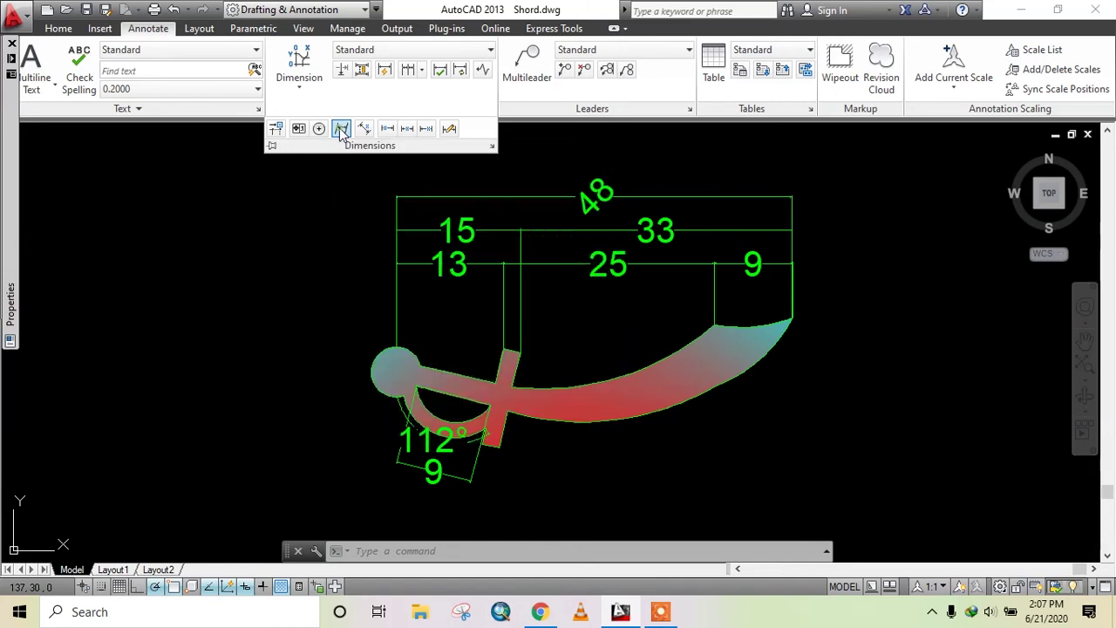
pyautogui.click(399, 298)
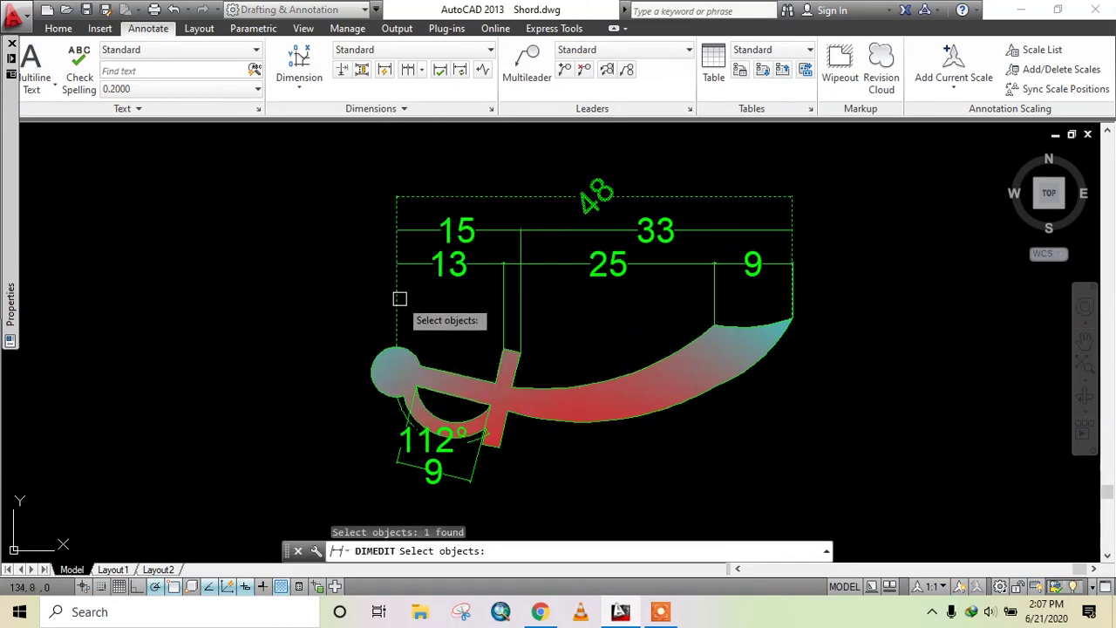
pyautogui.press('Return')
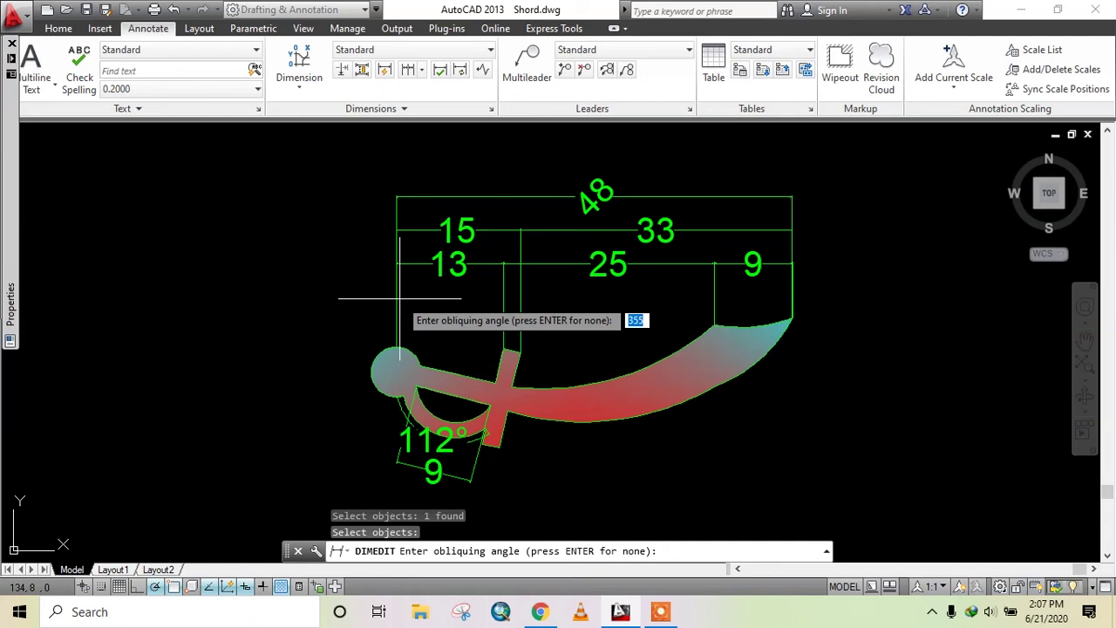
pyautogui.write('45')
pyautogui.press('Return')
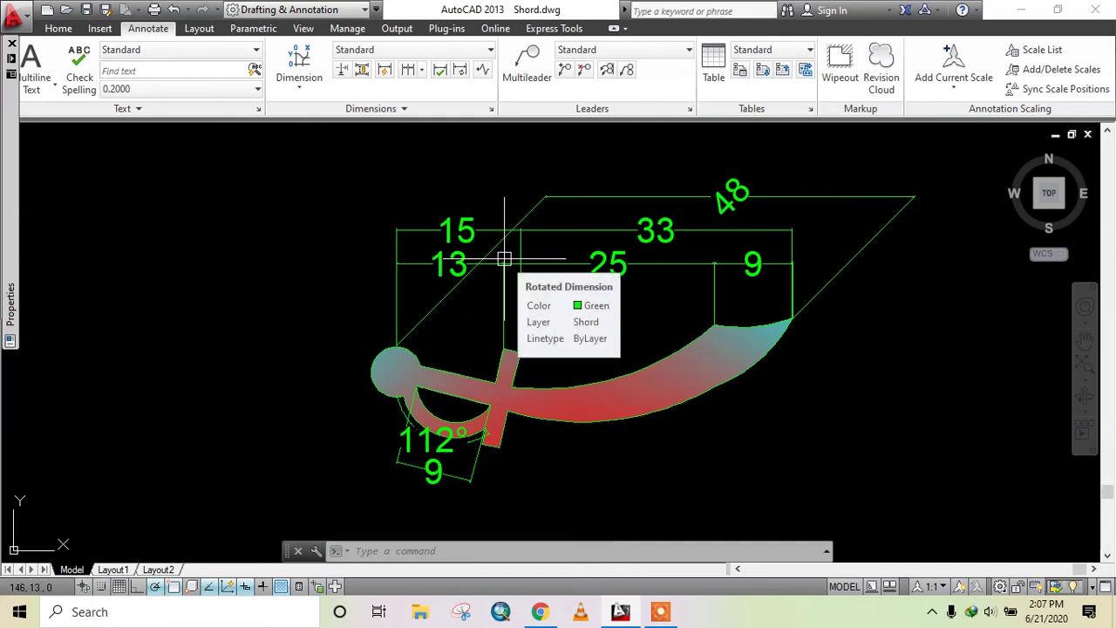
pyautogui.hotkey('ctrl', 'z')
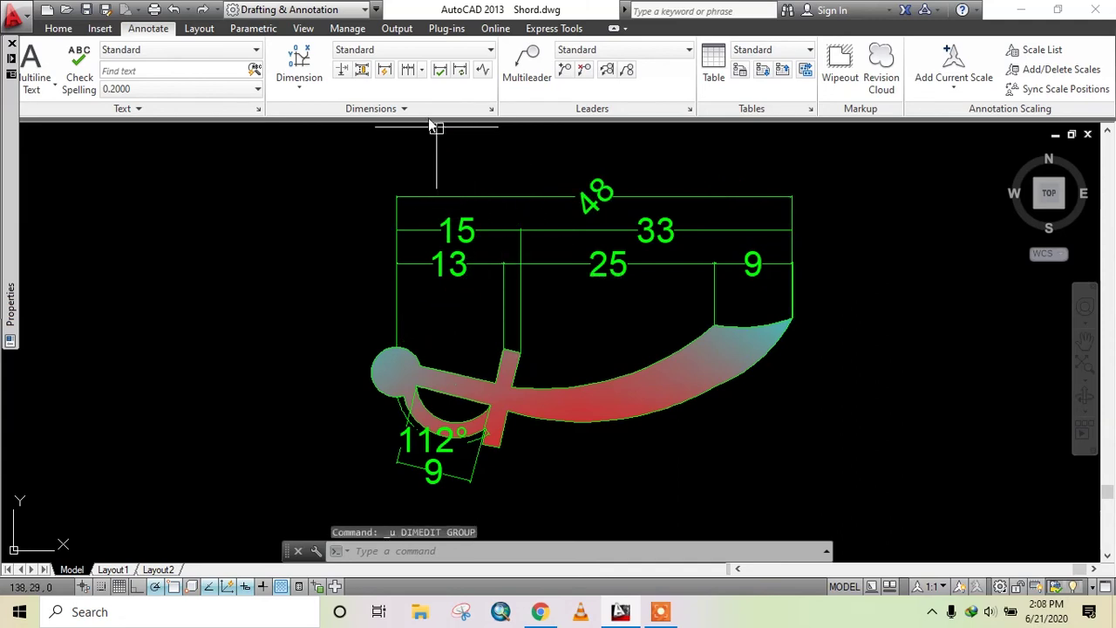
pyautogui.click(418, 112)
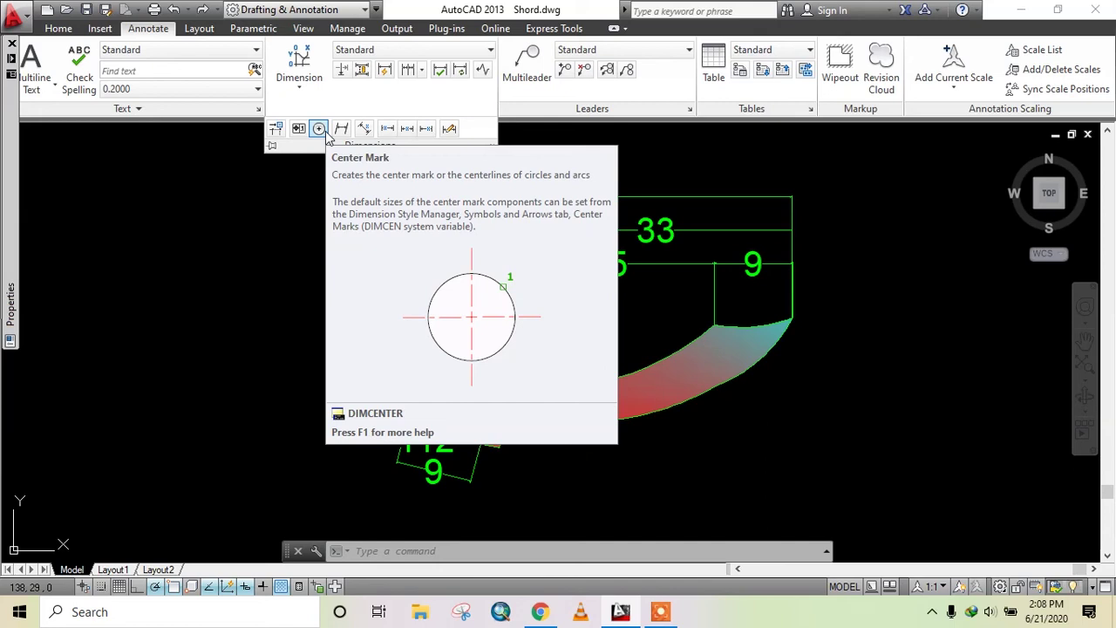
# Place a center mark at the curved blade arc's centre and zoom to inspect it
pyautogui.click(319, 129)
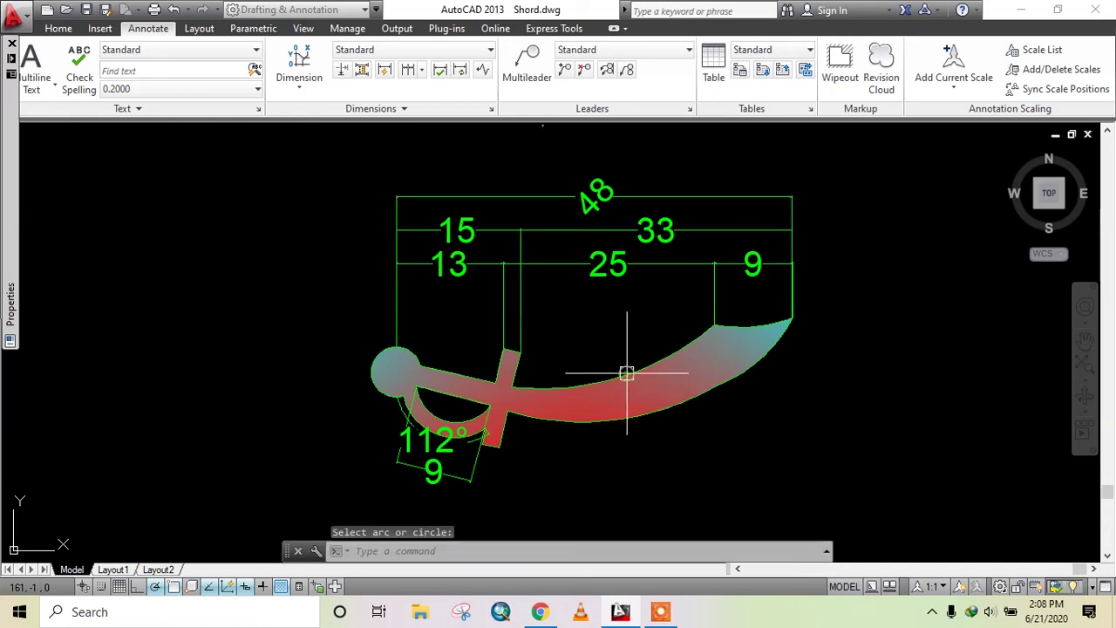
pyautogui.scroll(-4, 627, 374)
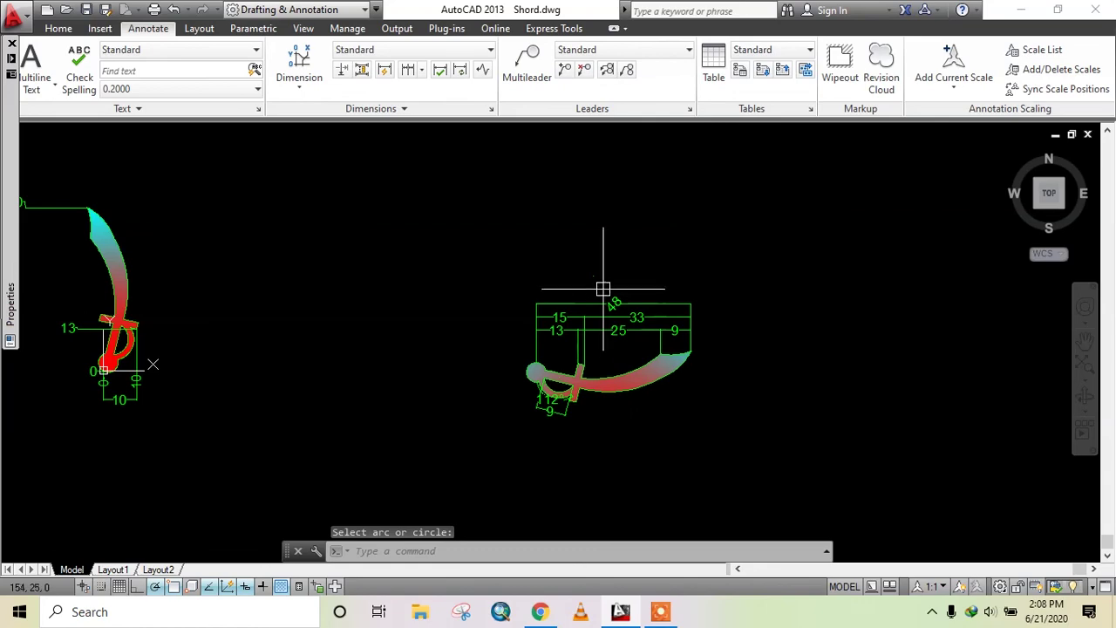
pyautogui.scroll(5, 593, 269)
pyautogui.scroll(3, 575, 252)
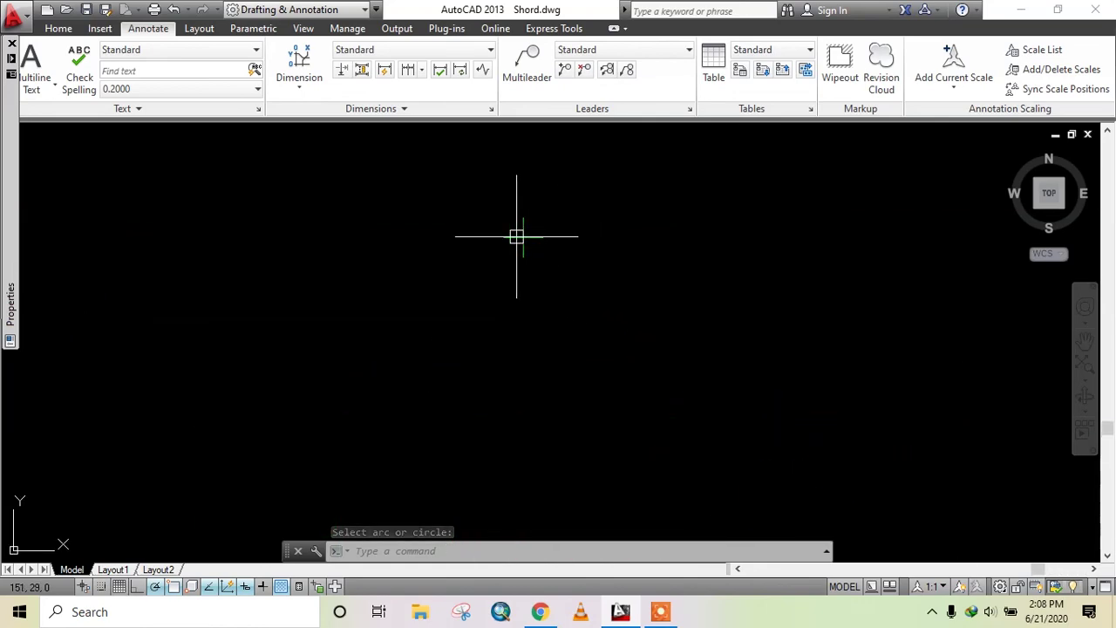
pyautogui.scroll(-2, 510, 246)
pyautogui.scroll(-1, 514, 255)
pyautogui.scroll(-3, 514, 257)
pyautogui.scroll(3, 552, 252)
pyautogui.scroll(2, 599, 257)
pyautogui.scroll(1, 610, 270)
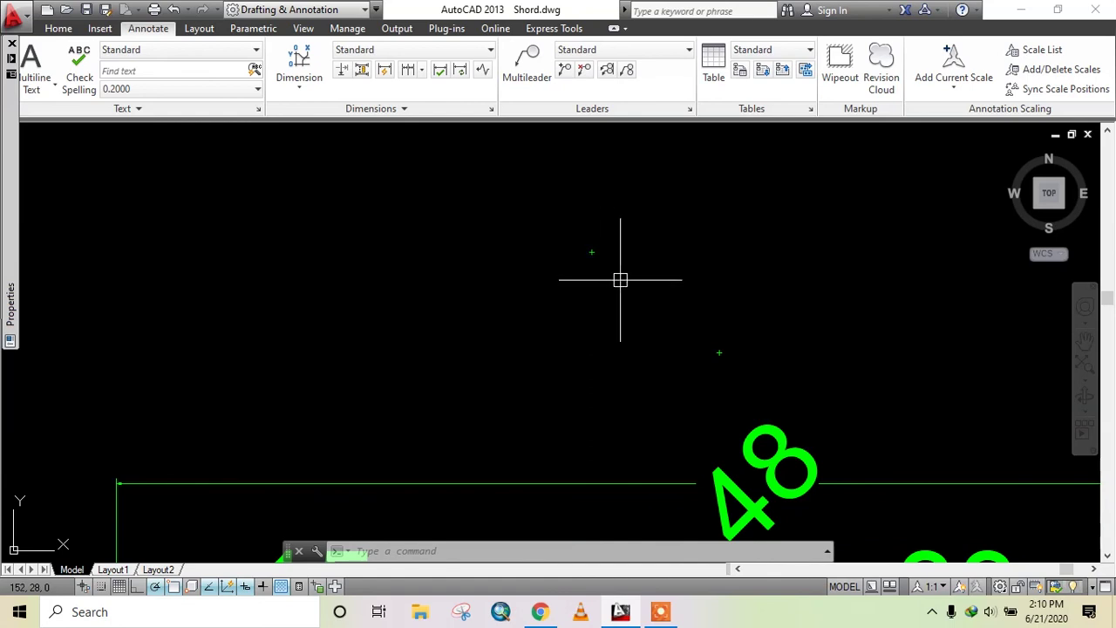